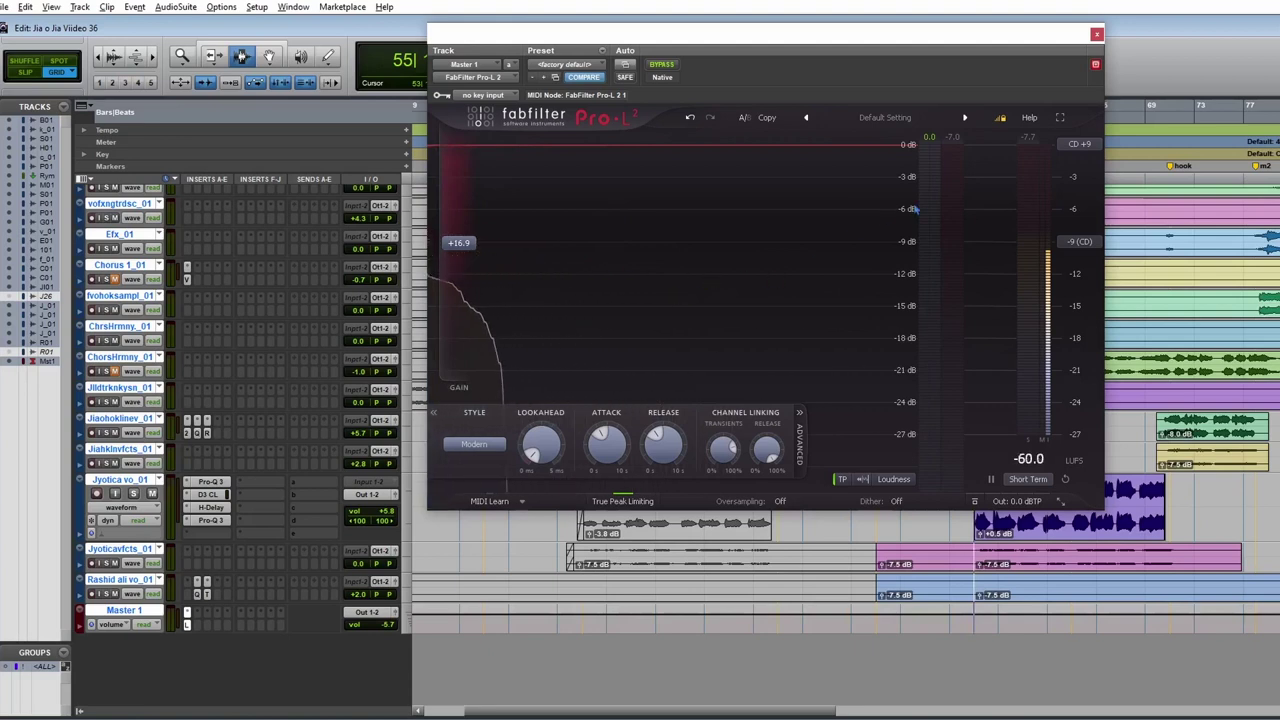
Step: Lower the Pro-L 2 limiter gain on Master 1 to +15.1 dB while auditioning the mix
{"action": "key", "text": "space"}
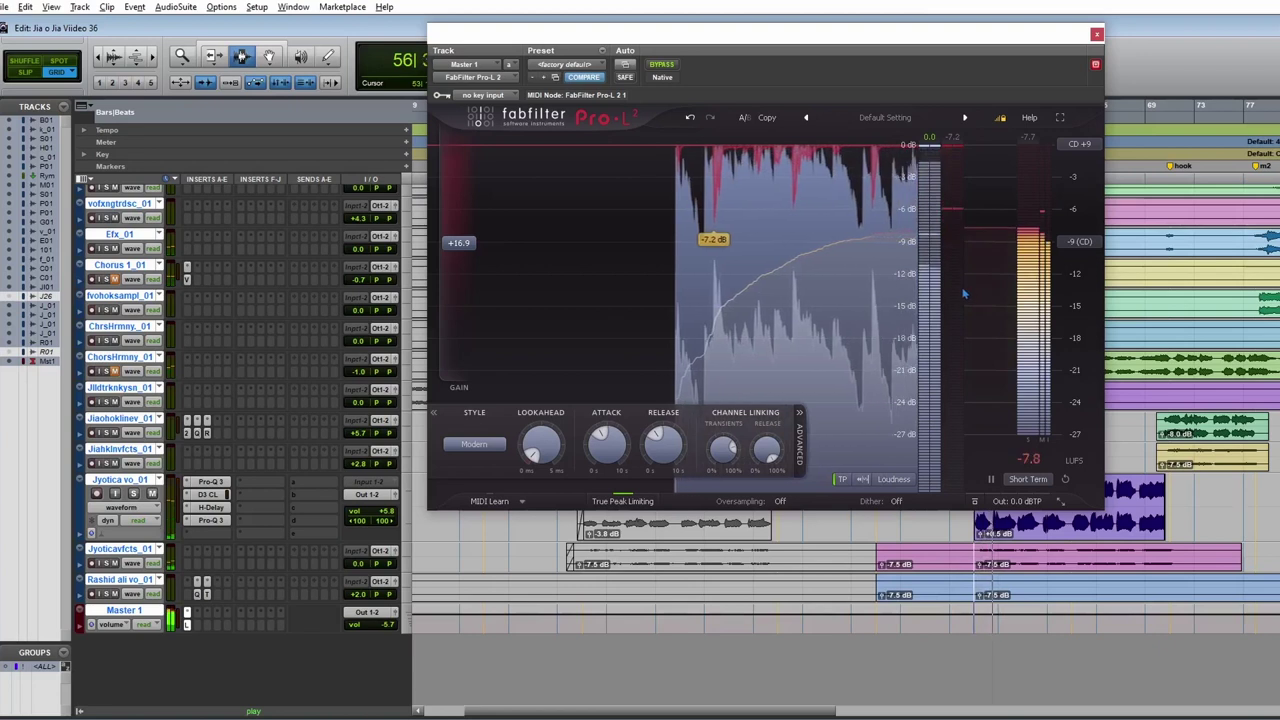
{"action": "left_click_drag", "start_coordinate": [459, 242], "coordinate": [465, 265]}
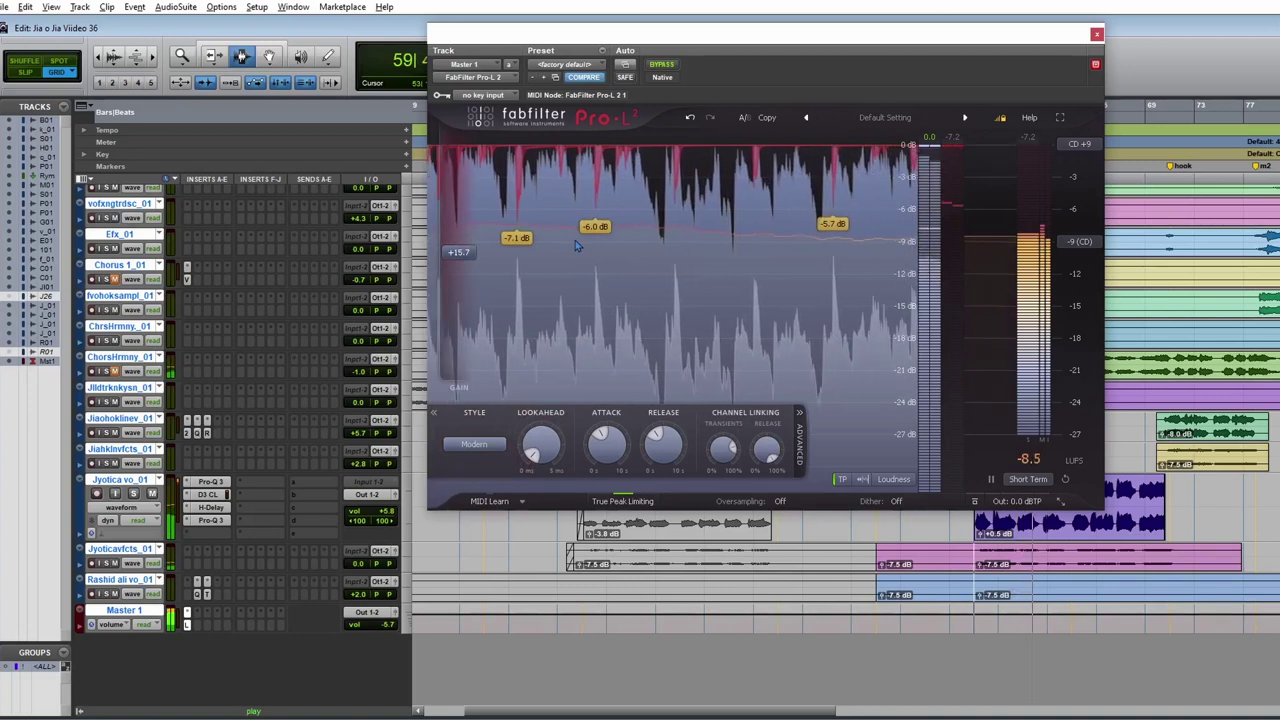
{"action": "left_click_drag", "start_coordinate": [460, 253], "coordinate": [467, 268]}
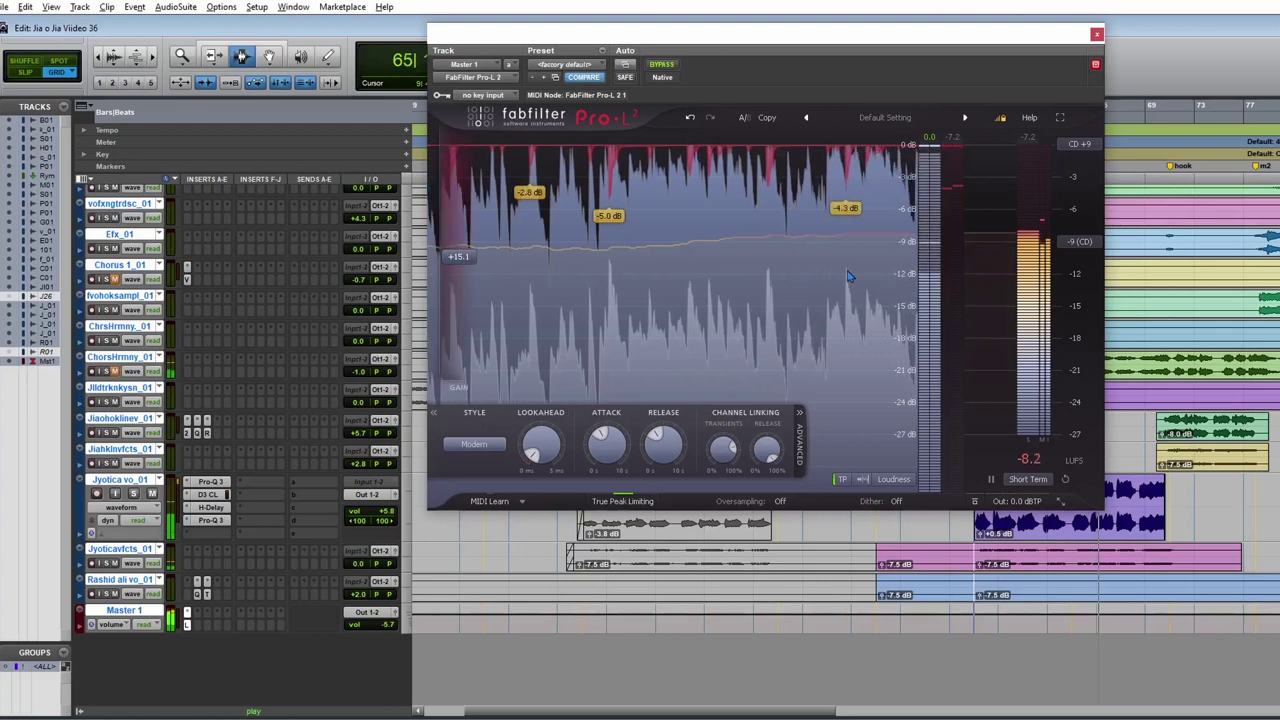
{"action": "key", "text": "space"}
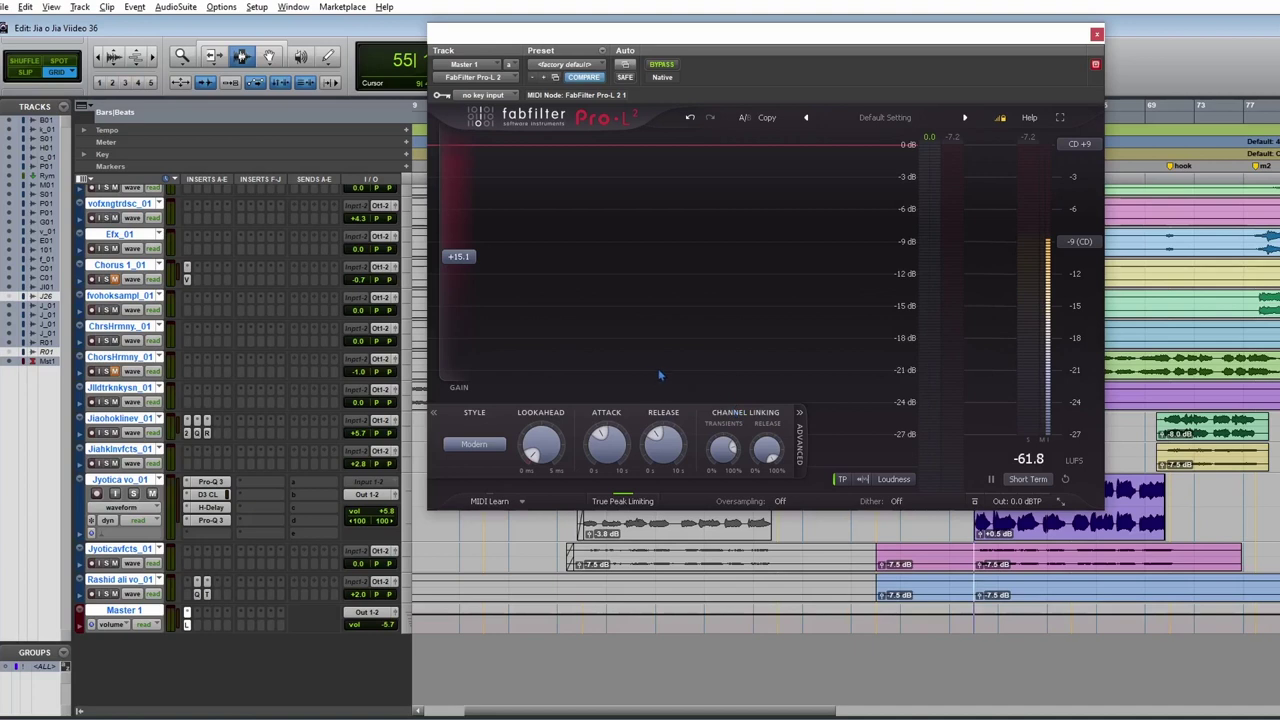
Step: Set the limiter style to Transparent and raise its gain to about +17 dB during playback
{"action": "left_click", "coordinate": [494, 445]}
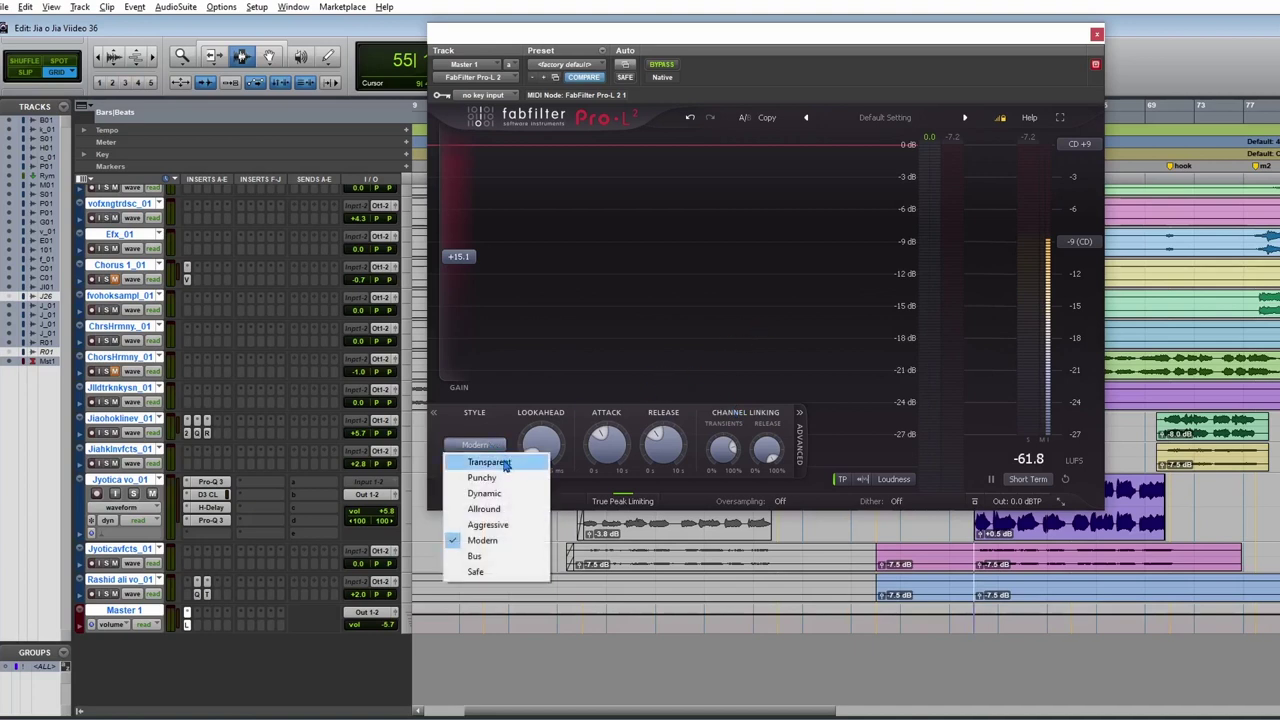
{"action": "left_click", "coordinate": [505, 463]}
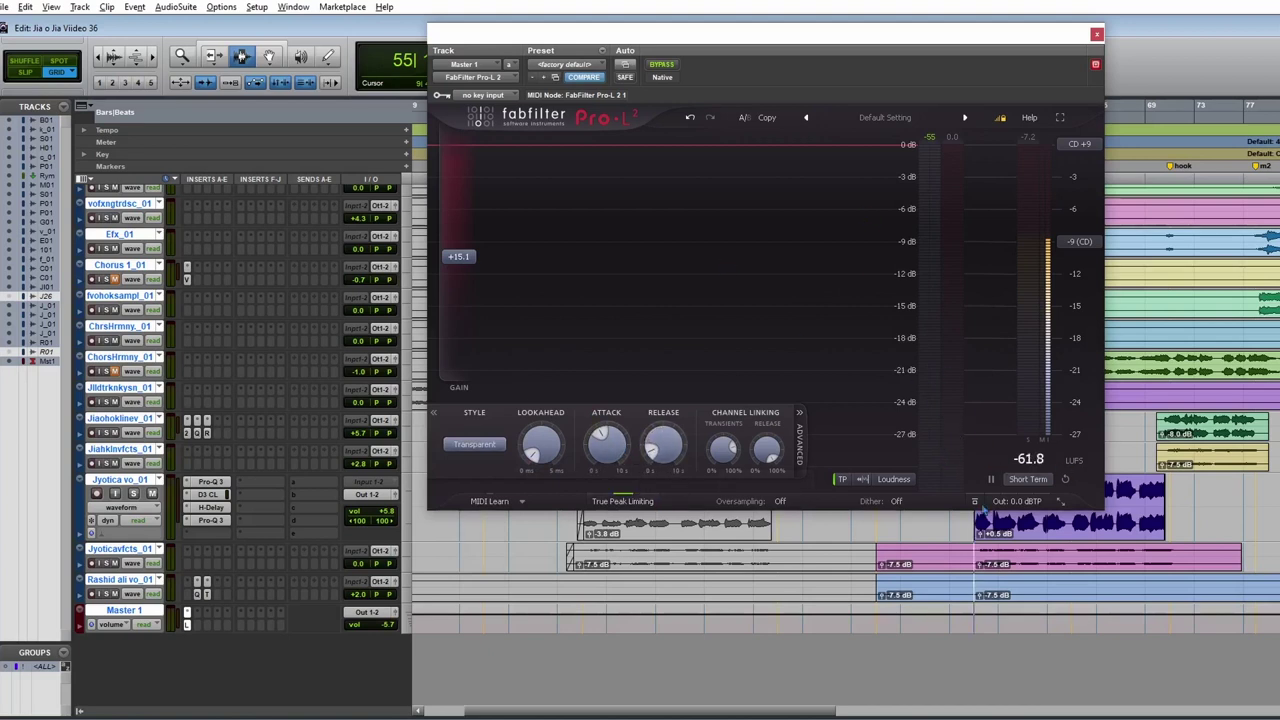
{"action": "key", "text": "space"}
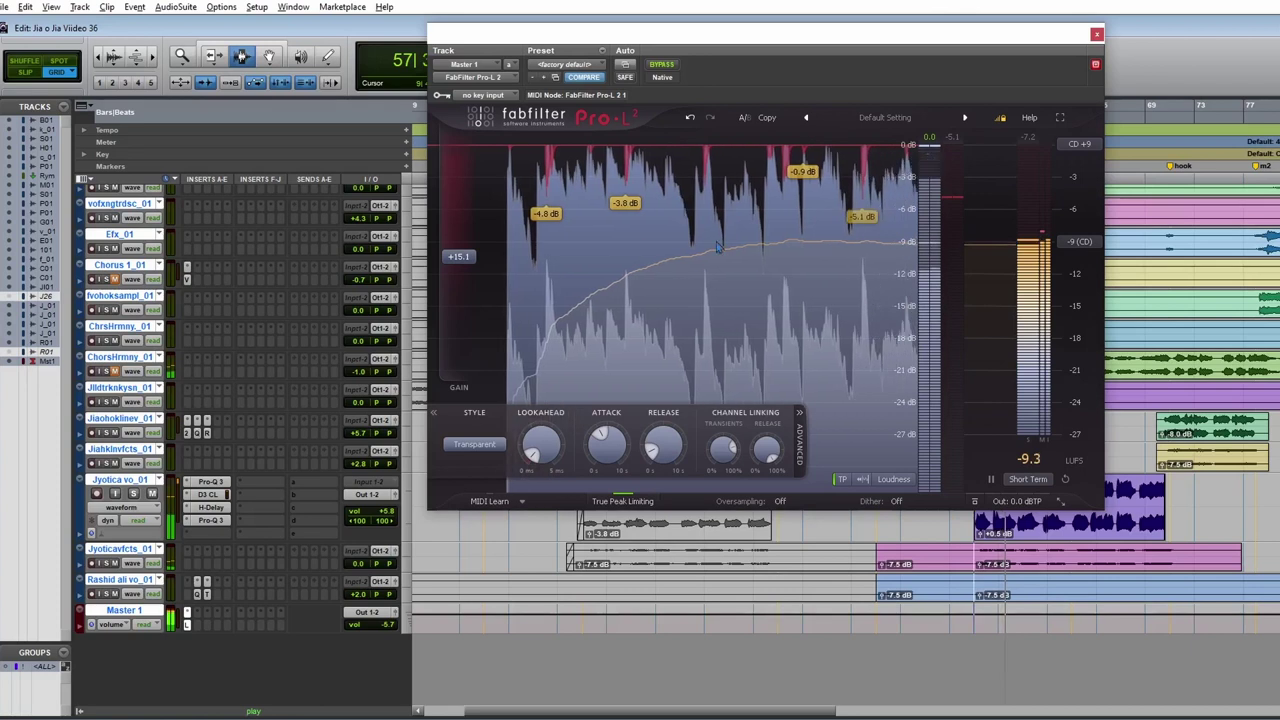
{"action": "left_click_drag", "start_coordinate": [446, 258], "coordinate": [463, 247]}
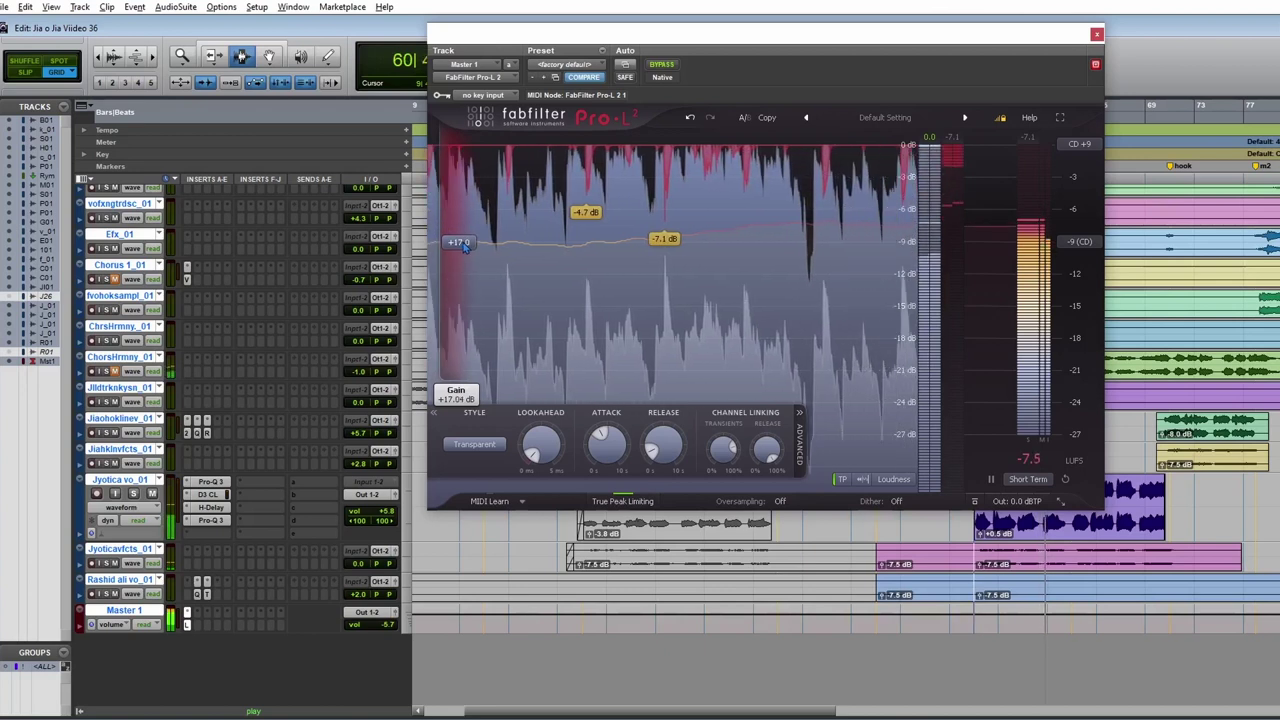
{"action": "key", "text": "space"}
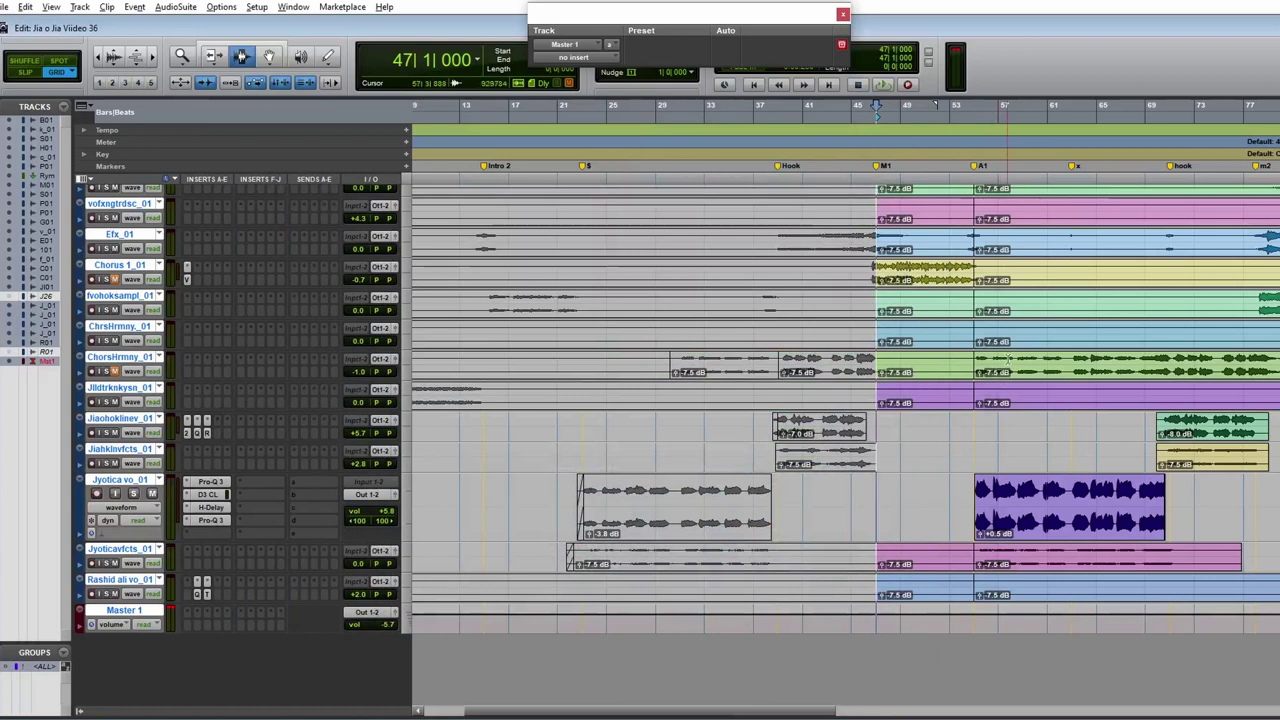
Step: Insert the stereo StandardCLIP plug-in from SIR Audio Tools on Master 1 and dismiss its demo notice
{"action": "left_click", "coordinate": [205, 612]}
{"action": "mouse_move", "coordinate": [258, 636]}
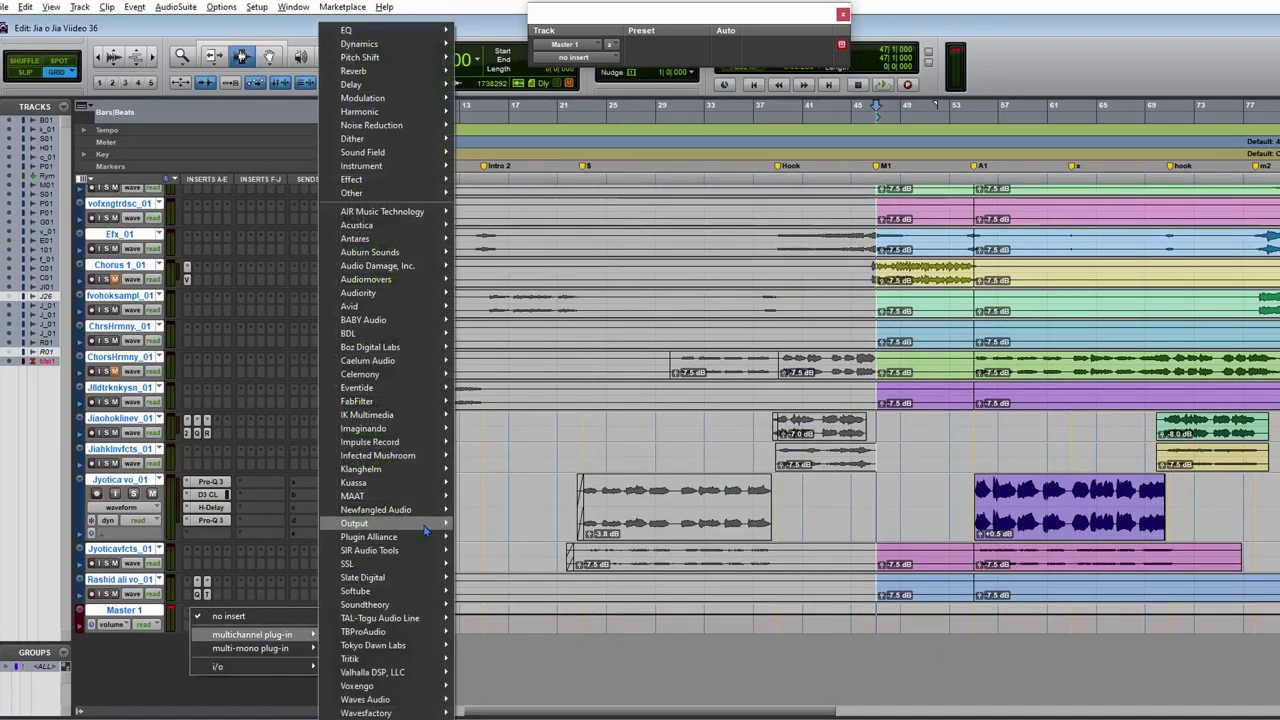
{"action": "mouse_move", "coordinate": [413, 552]}
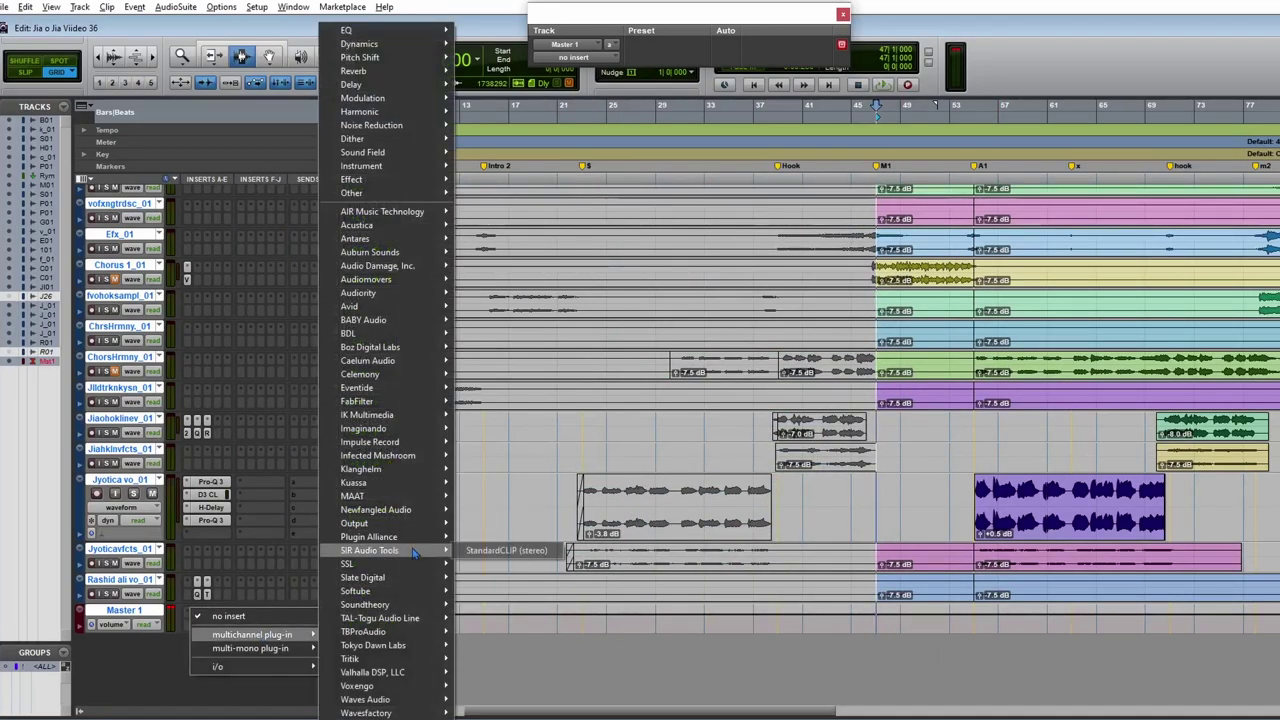
{"action": "left_click", "coordinate": [506, 550]}
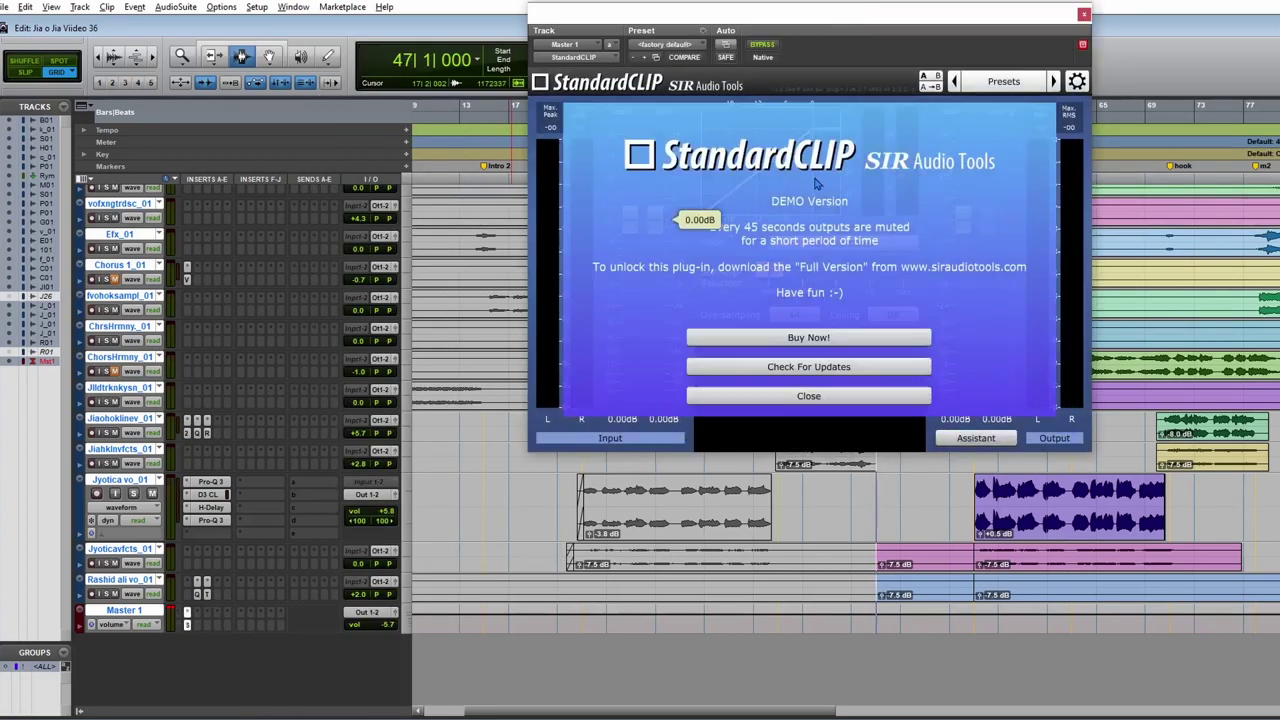
{"action": "left_click", "coordinate": [866, 396]}
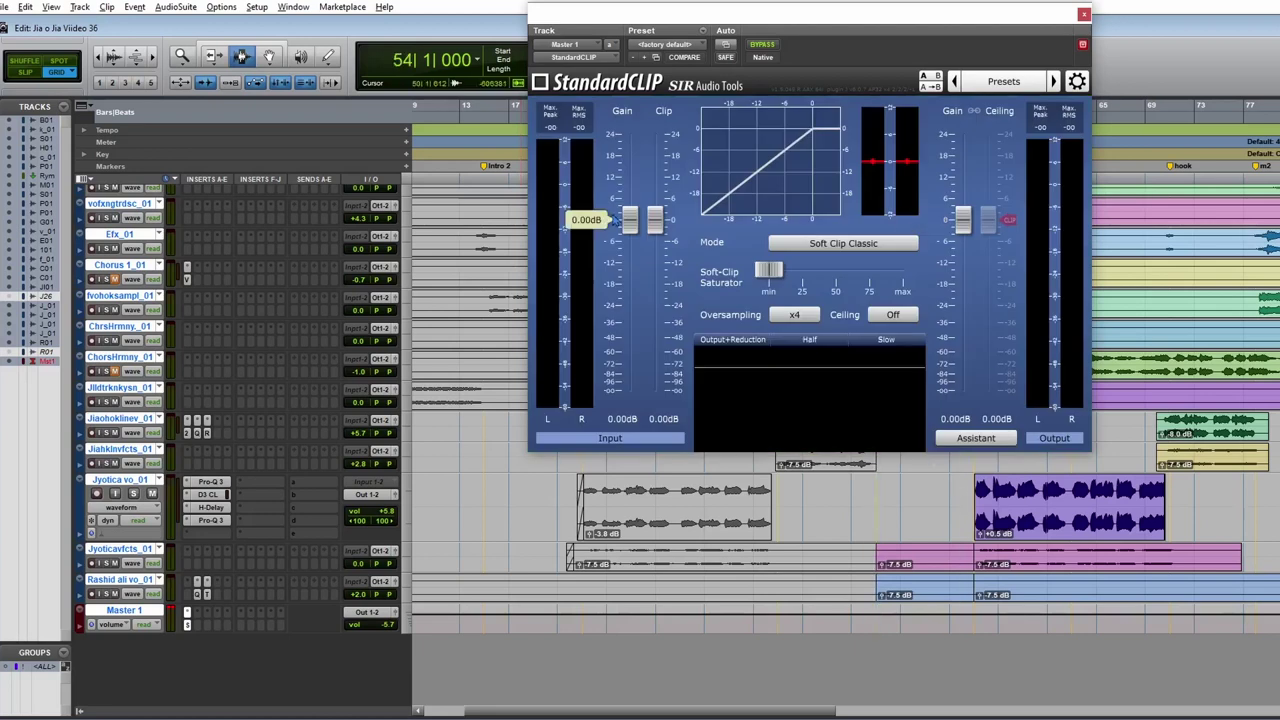
Step: Raise StandardCLIP's input gain to 15.20 dB and its clip level to 8.00 dB while auditioning the mix
{"action": "key", "text": "space"}
{"action": "left_click_drag", "start_coordinate": [630, 220], "coordinate": [648, 190]}
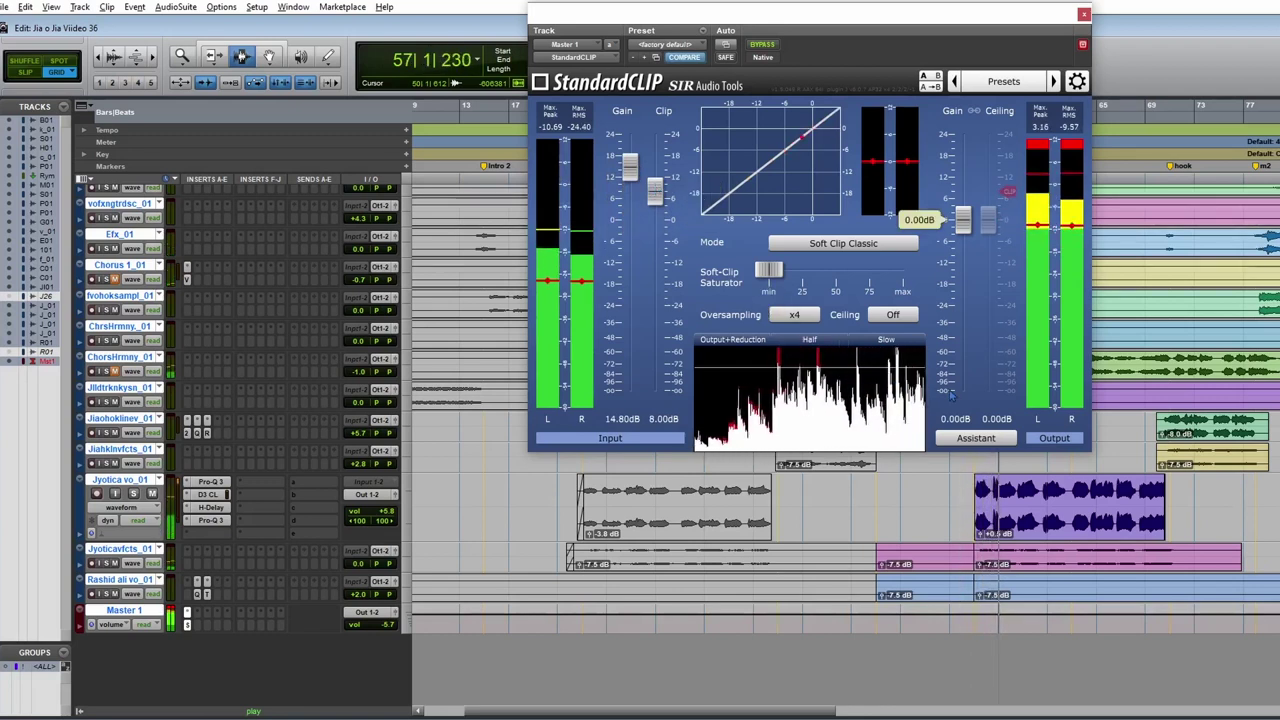
{"action": "key", "text": "space"}
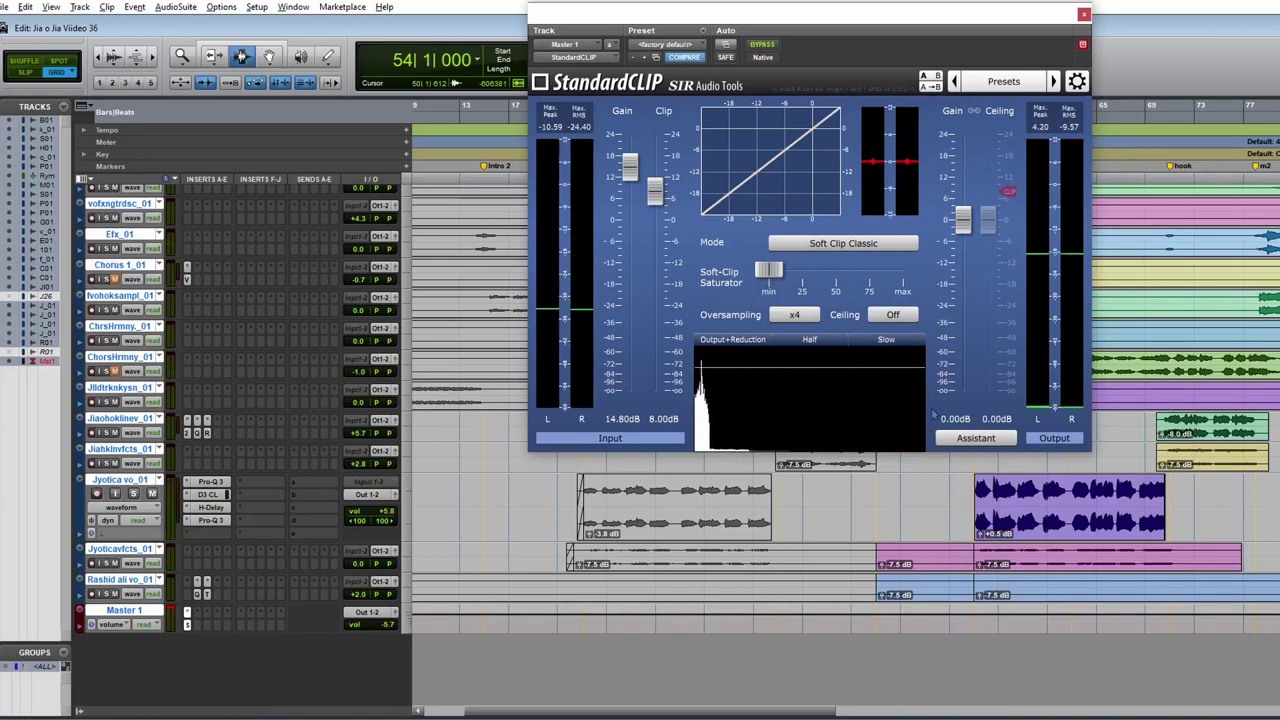
{"action": "key", "text": "space"}
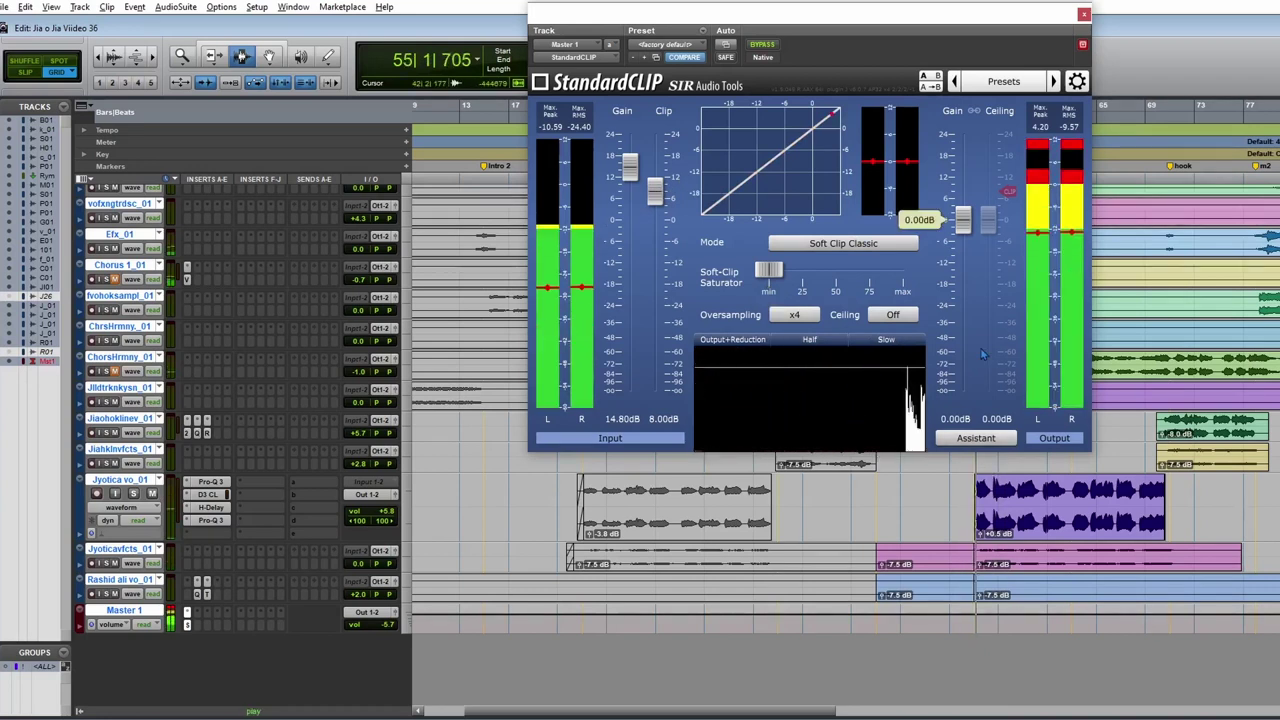
{"action": "mouse_move", "coordinate": [628, 172]}
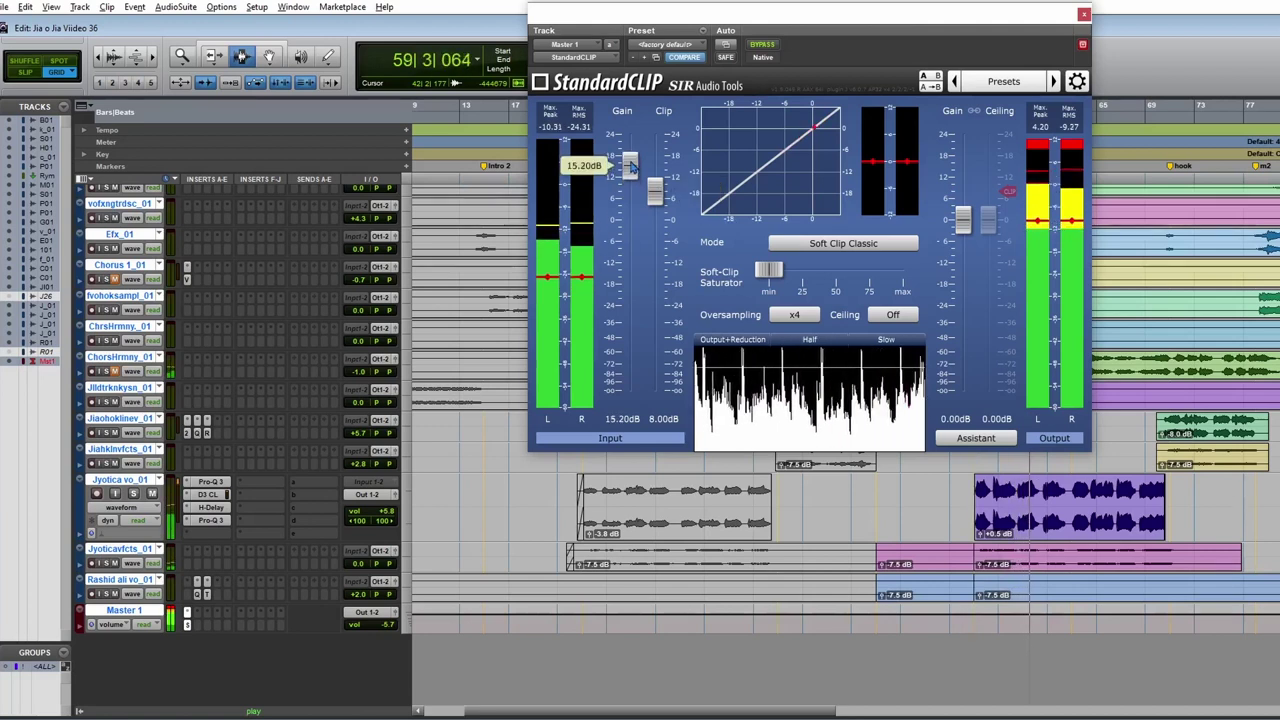
{"action": "mouse_move", "coordinate": [782, 270]}
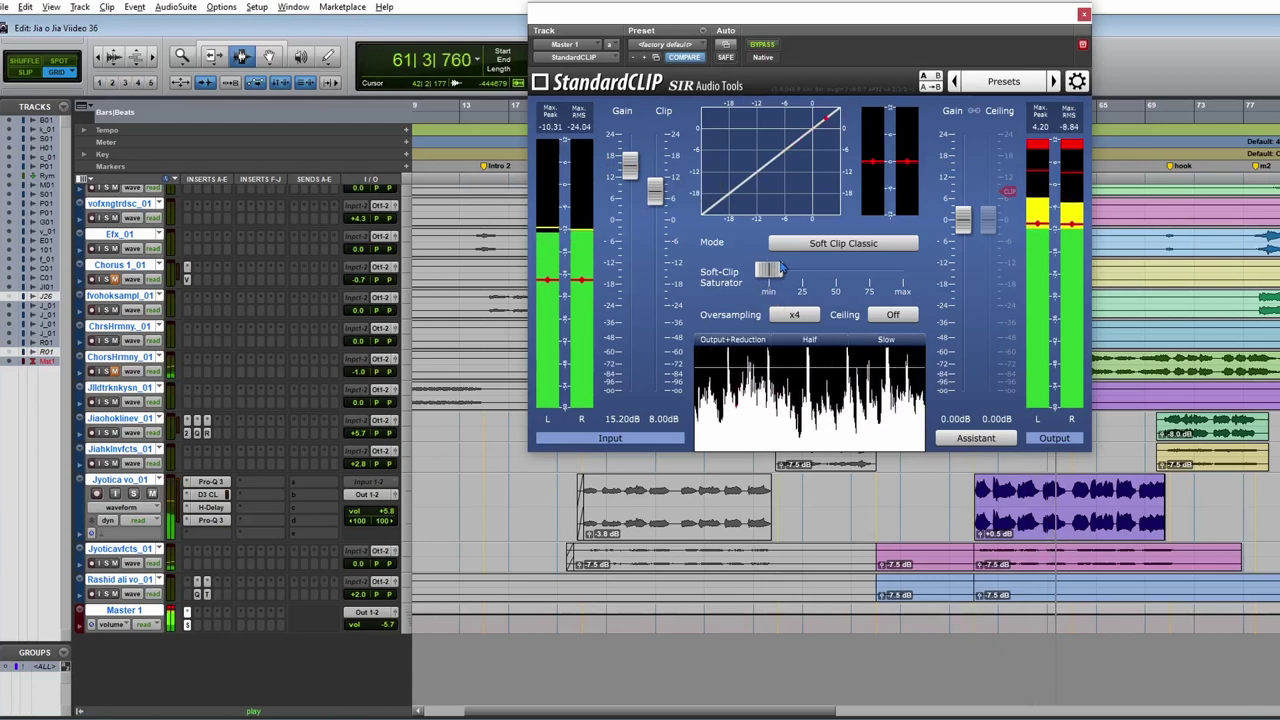
{"action": "key", "text": "space"}
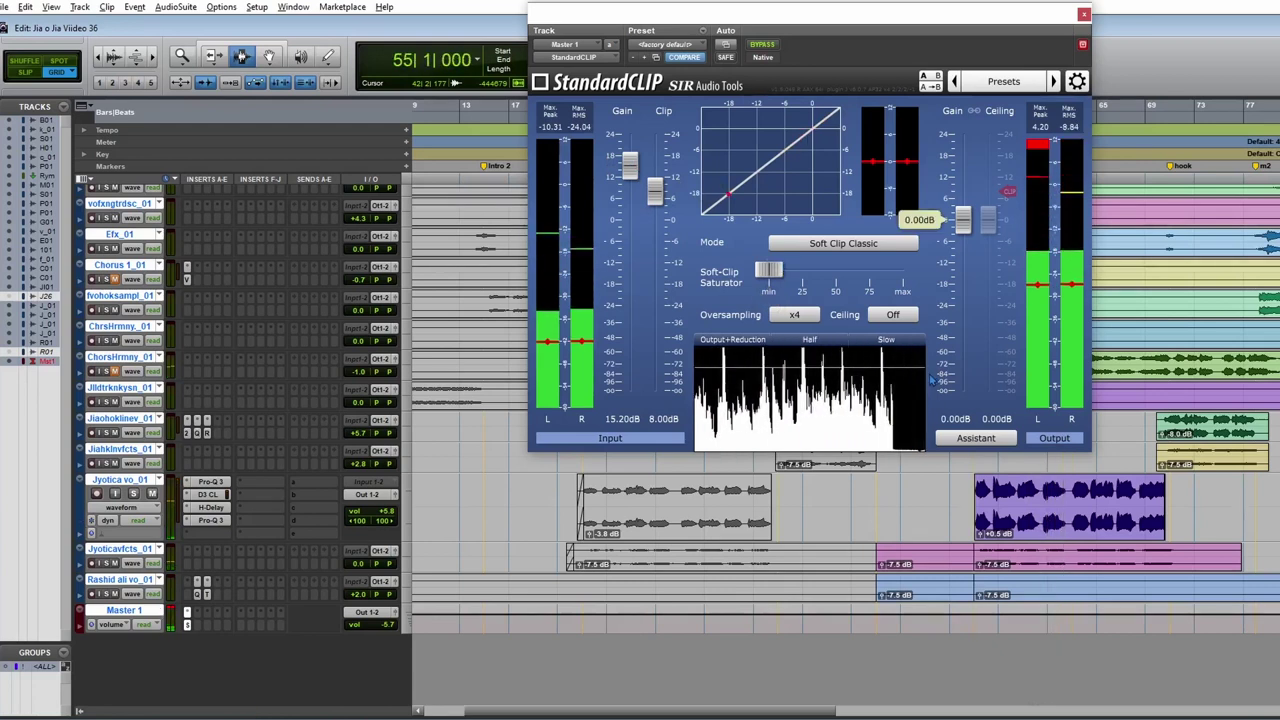
Step: Lower StandardCLIP's clip level to -0.80 dB and audition the clipping on the mix
{"action": "mouse_move", "coordinate": [659, 203]}
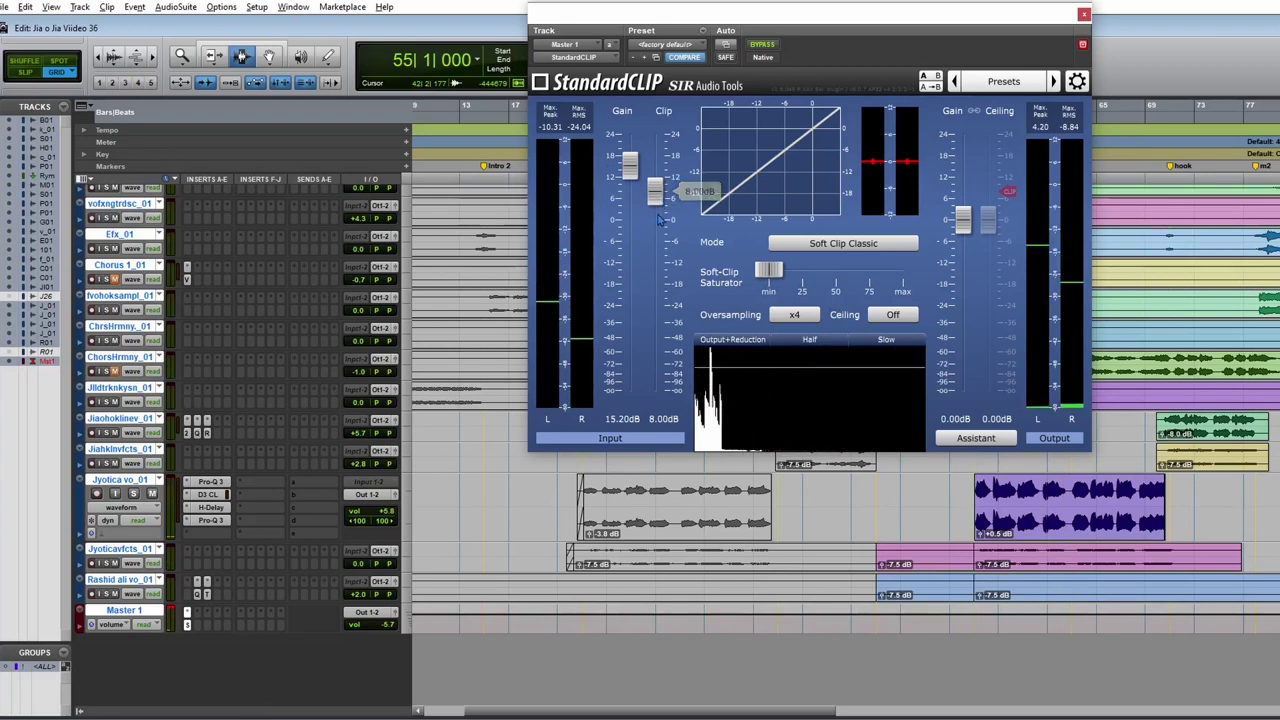
{"action": "left_click_drag", "start_coordinate": [657, 200], "coordinate": [660, 224]}
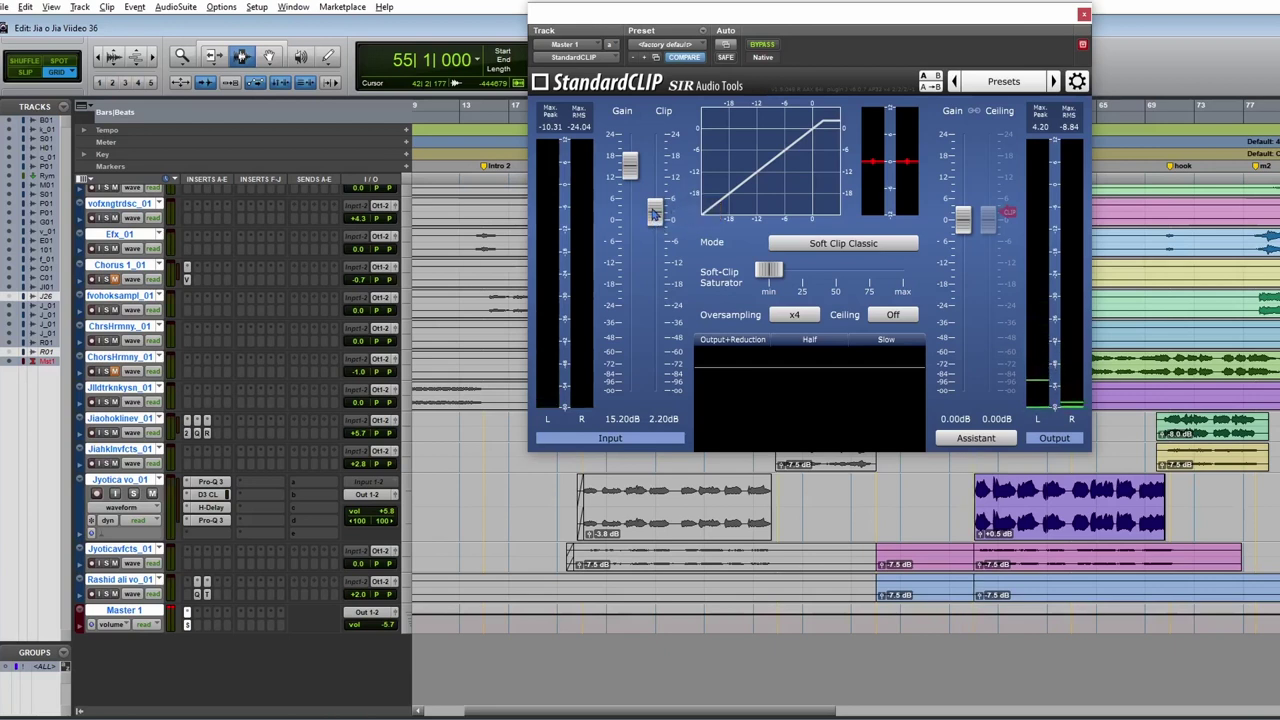
{"action": "key", "text": "space"}
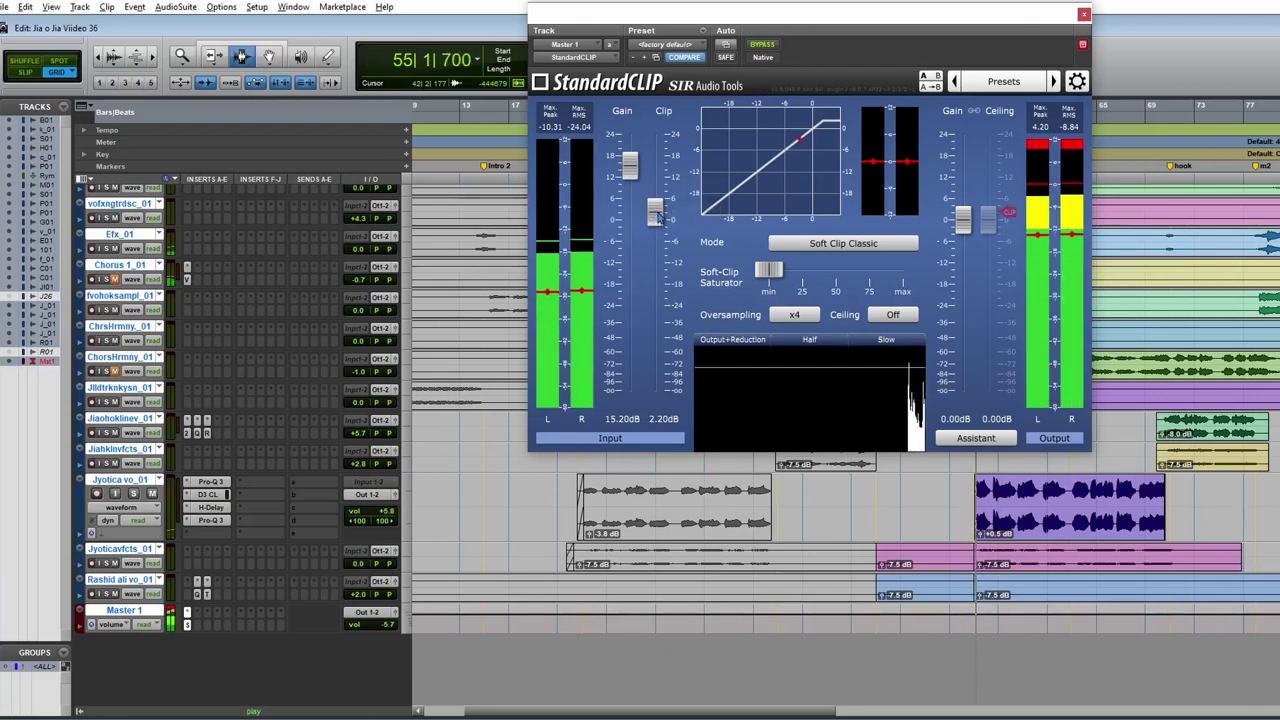
{"action": "left_click_drag", "start_coordinate": [655, 214], "coordinate": [663, 232]}
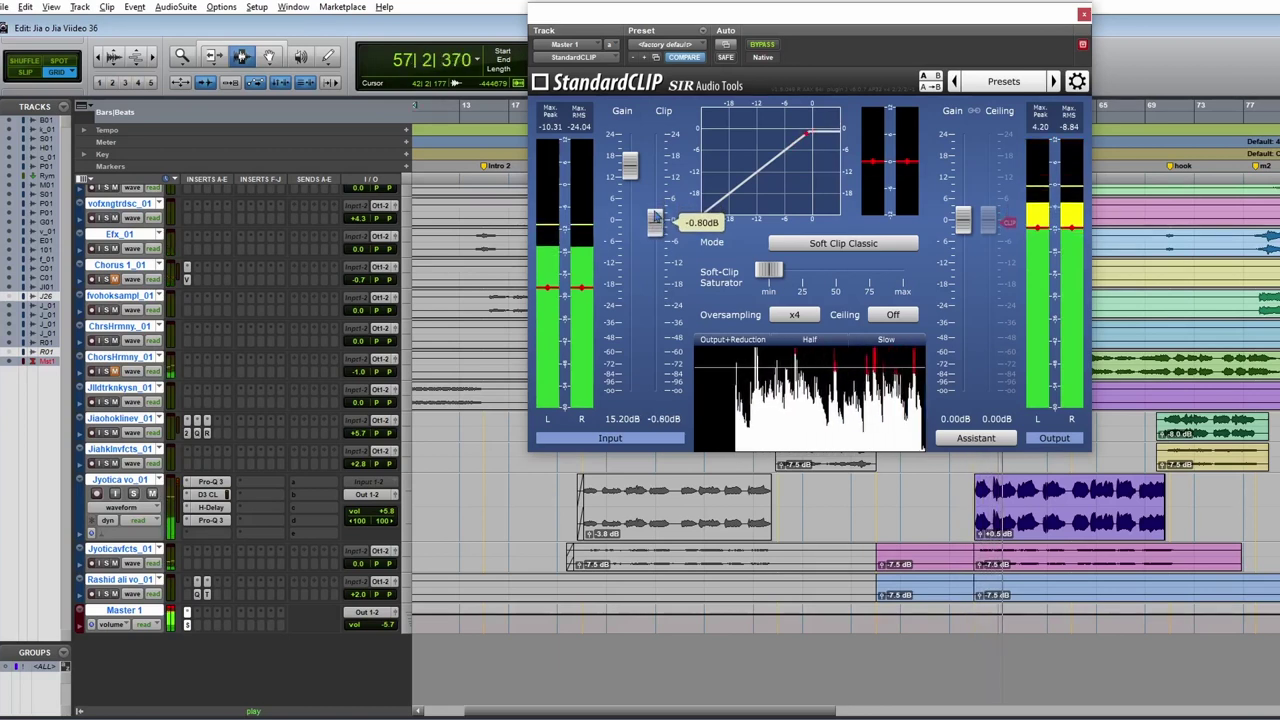
{"action": "key", "text": "space"}
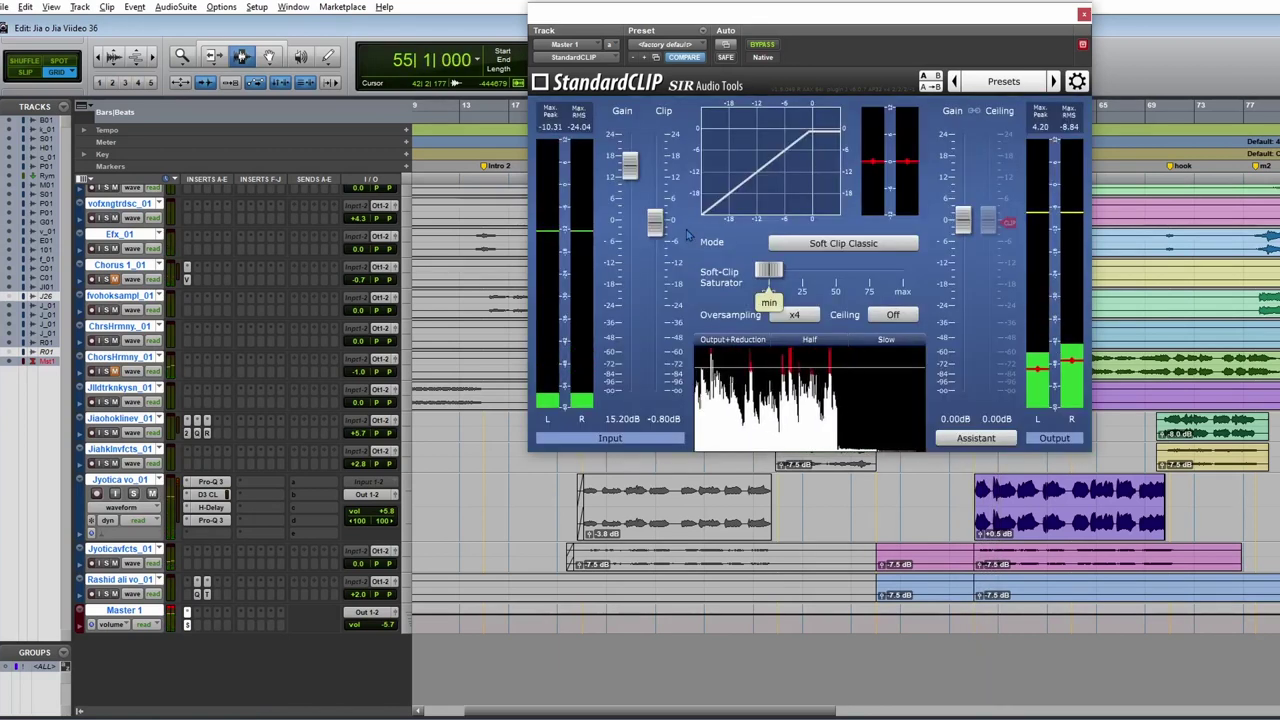
Step: Set StandardCLIP's oversampling to x16 and its soft-clip saturator to 50 while auditioning the mix
{"action": "mouse_move", "coordinate": [660, 234]}
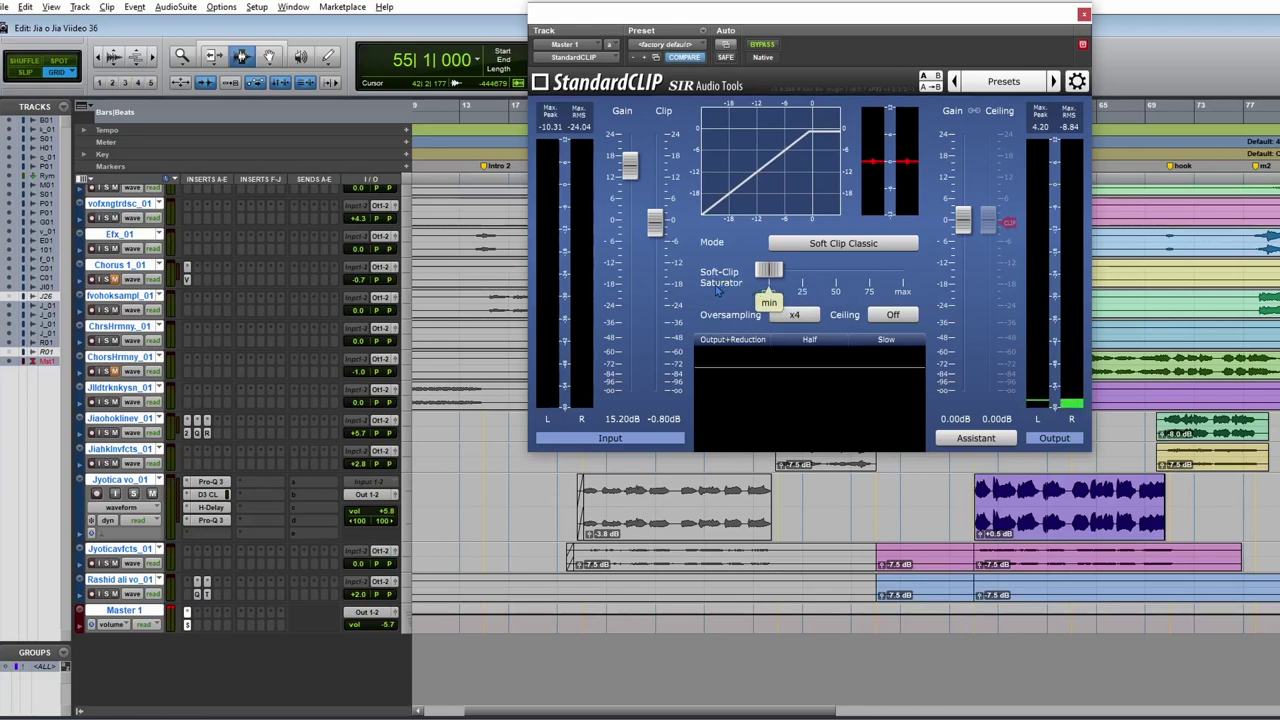
{"action": "left_click", "coordinate": [792, 316]}
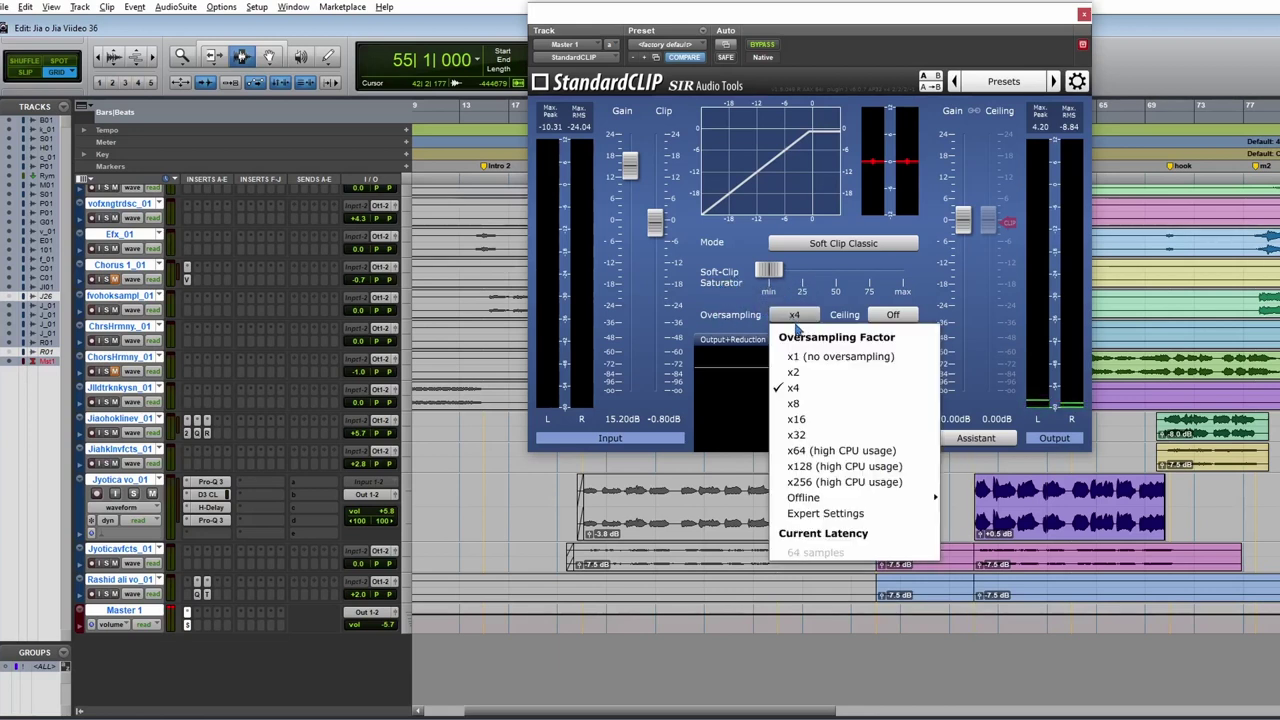
{"action": "left_click", "coordinate": [829, 422]}
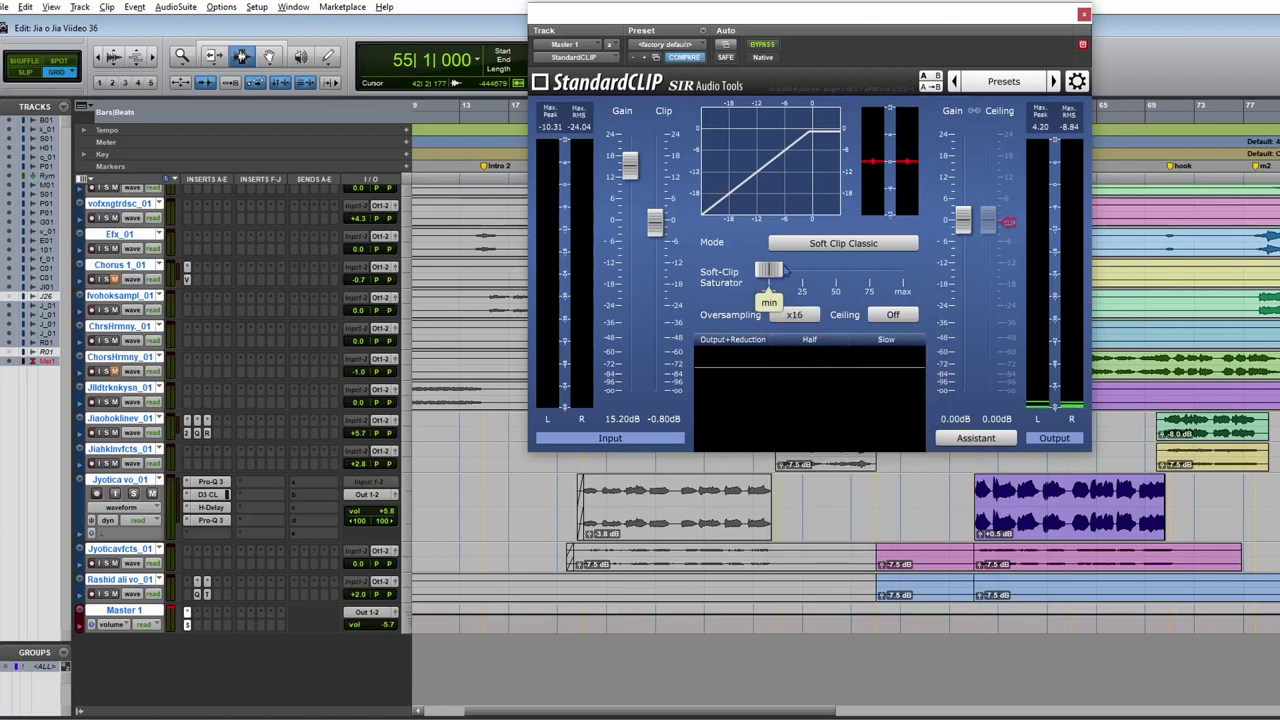
{"action": "key", "text": "space"}
{"action": "left_click_drag", "start_coordinate": [768, 270], "coordinate": [880, 305]}
{"action": "key", "text": "space"}
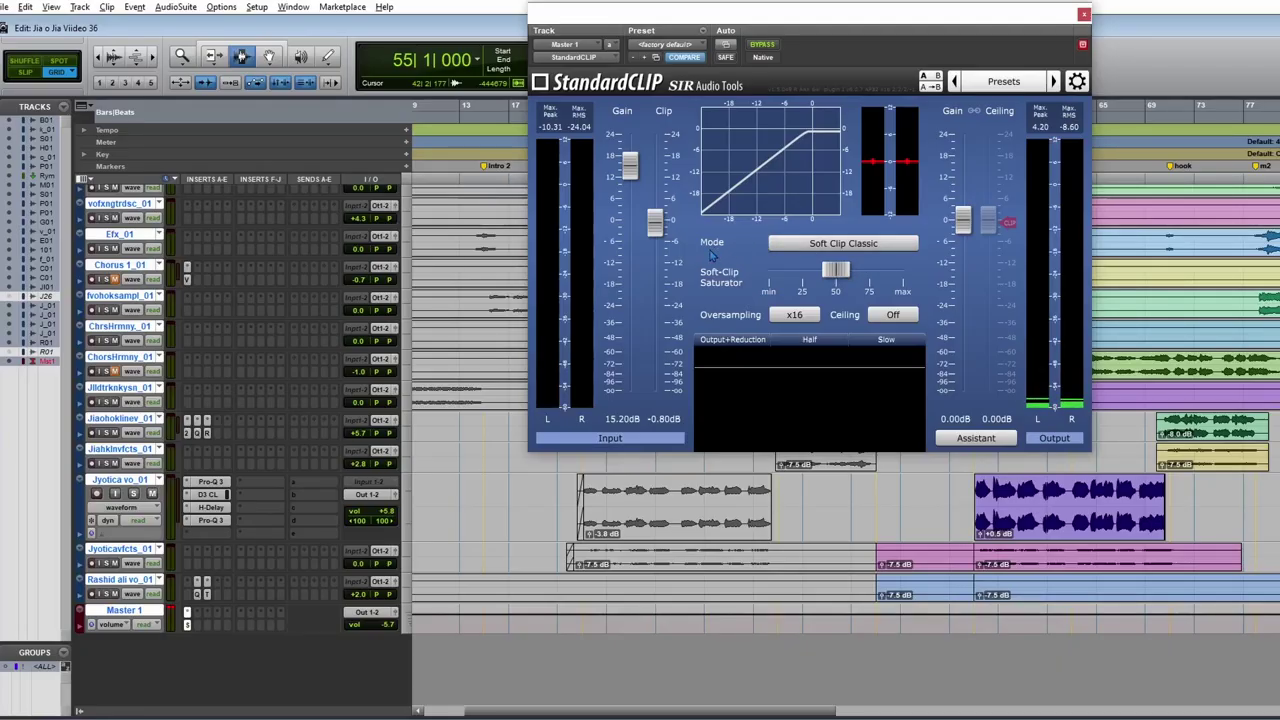
Step: Switch StandardCLIP's mode to Hard Clip and audition the mix
{"action": "left_click", "coordinate": [884, 249]}
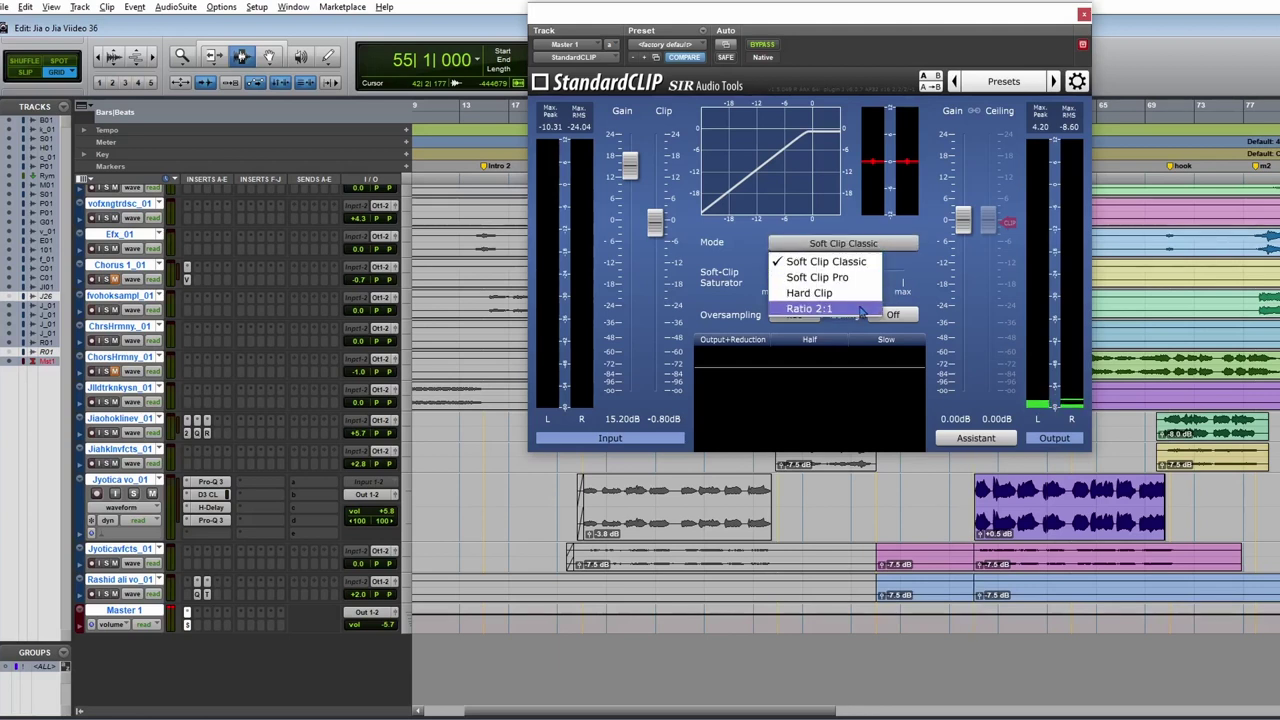
{"action": "left_click", "coordinate": [931, 281]}
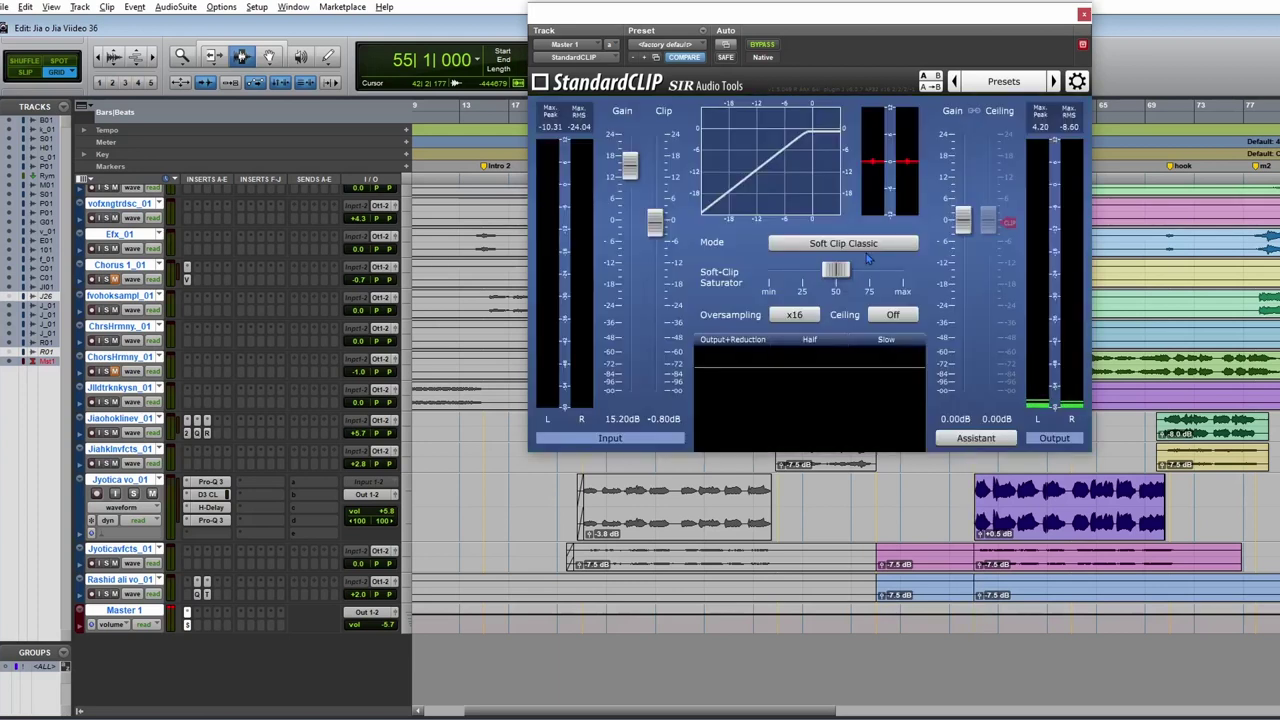
{"action": "left_click", "coordinate": [868, 245]}
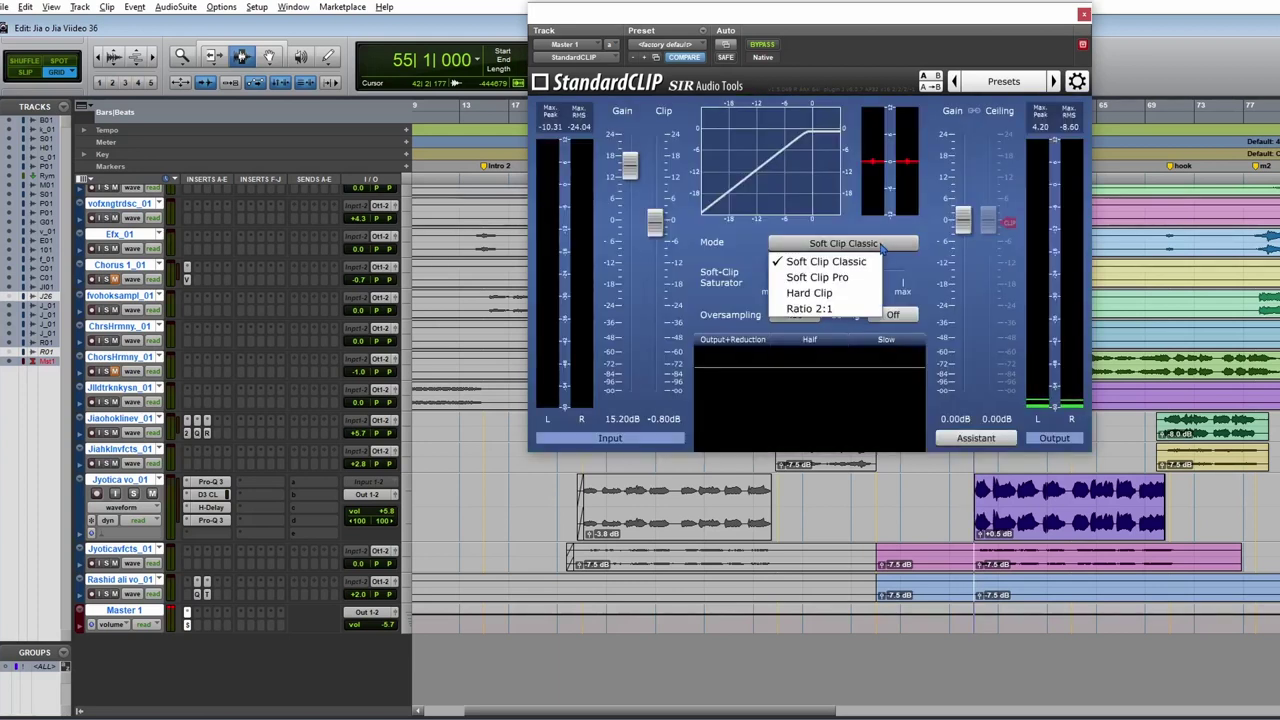
{"action": "left_click", "coordinate": [853, 294]}
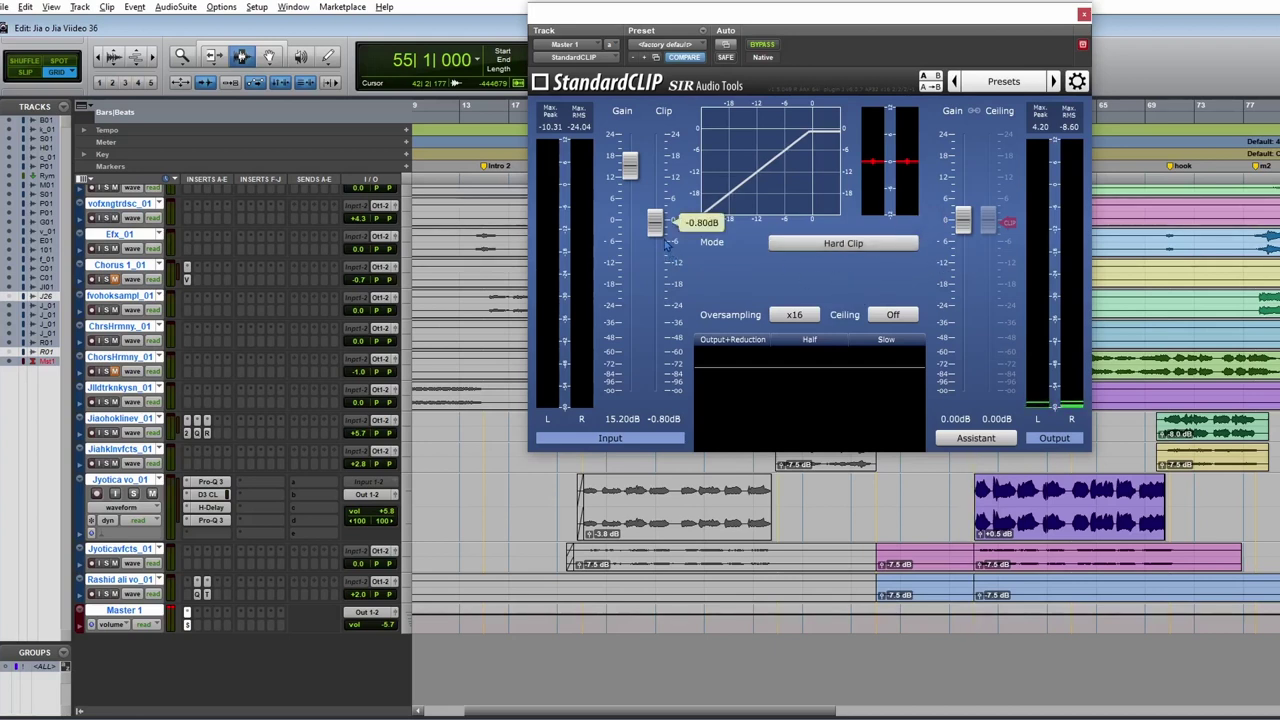
{"action": "key", "text": "space"}
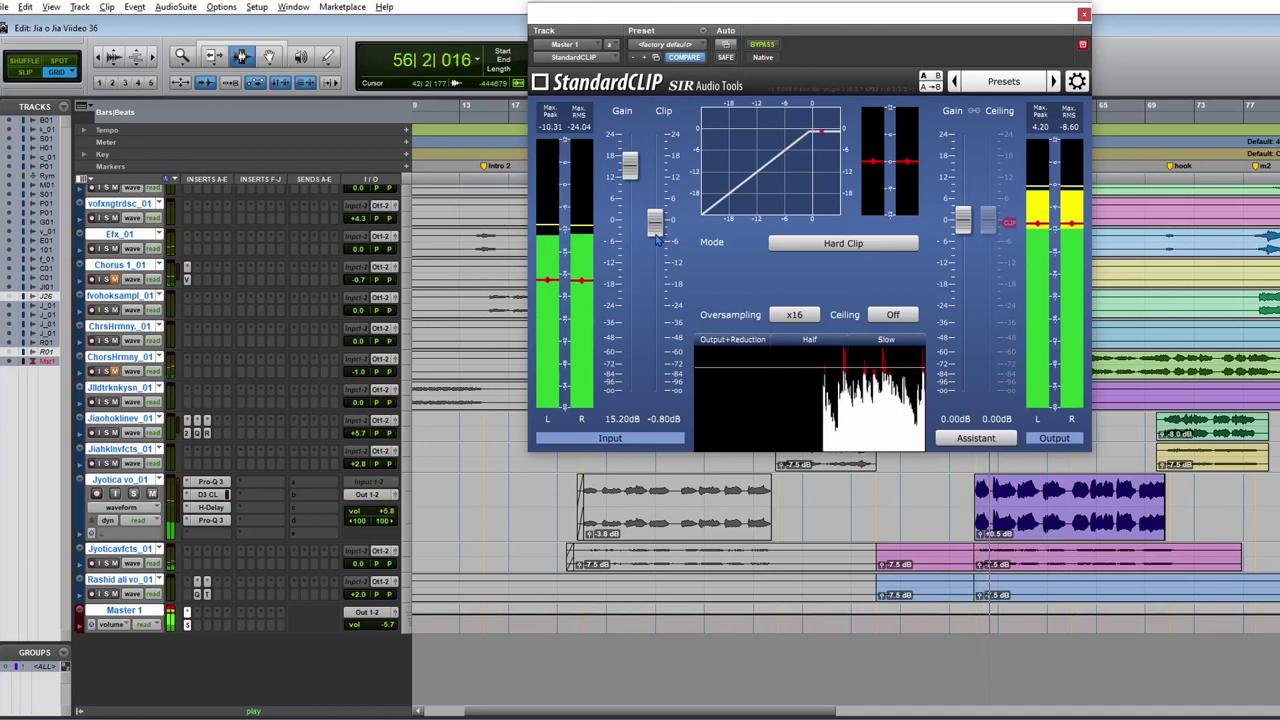
{"action": "key", "text": "space"}
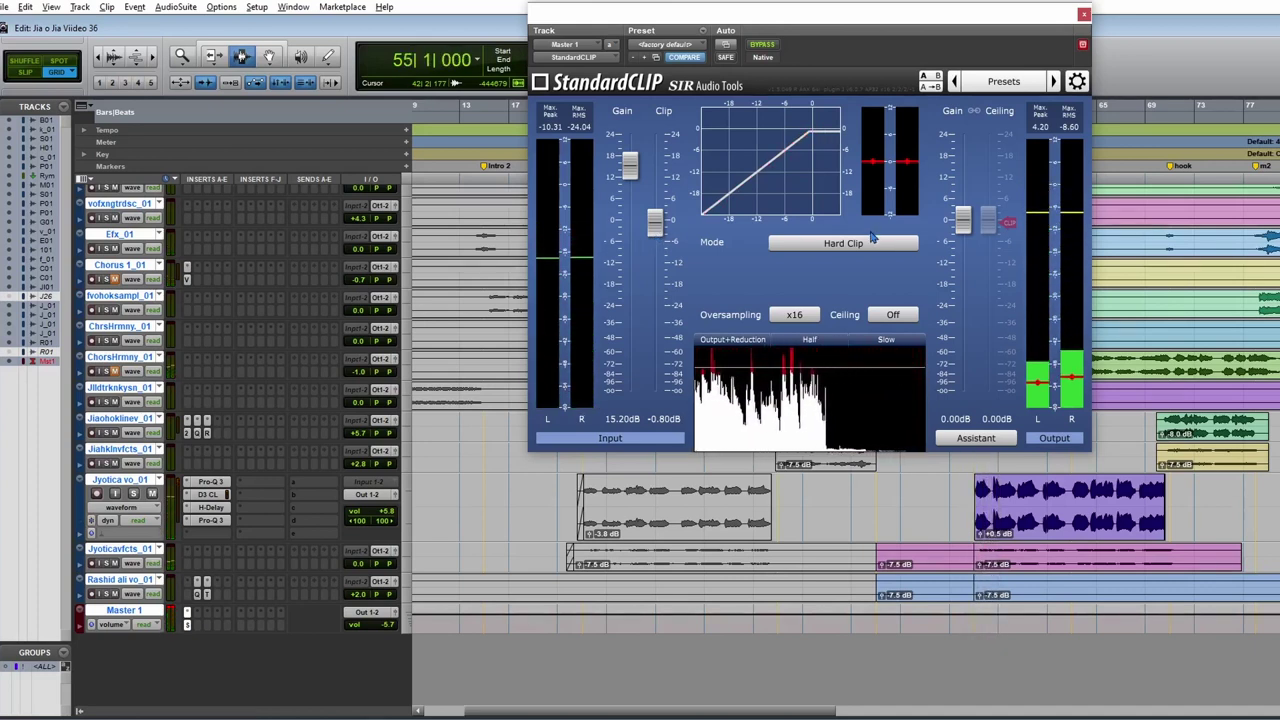
{"action": "key", "text": "space"}
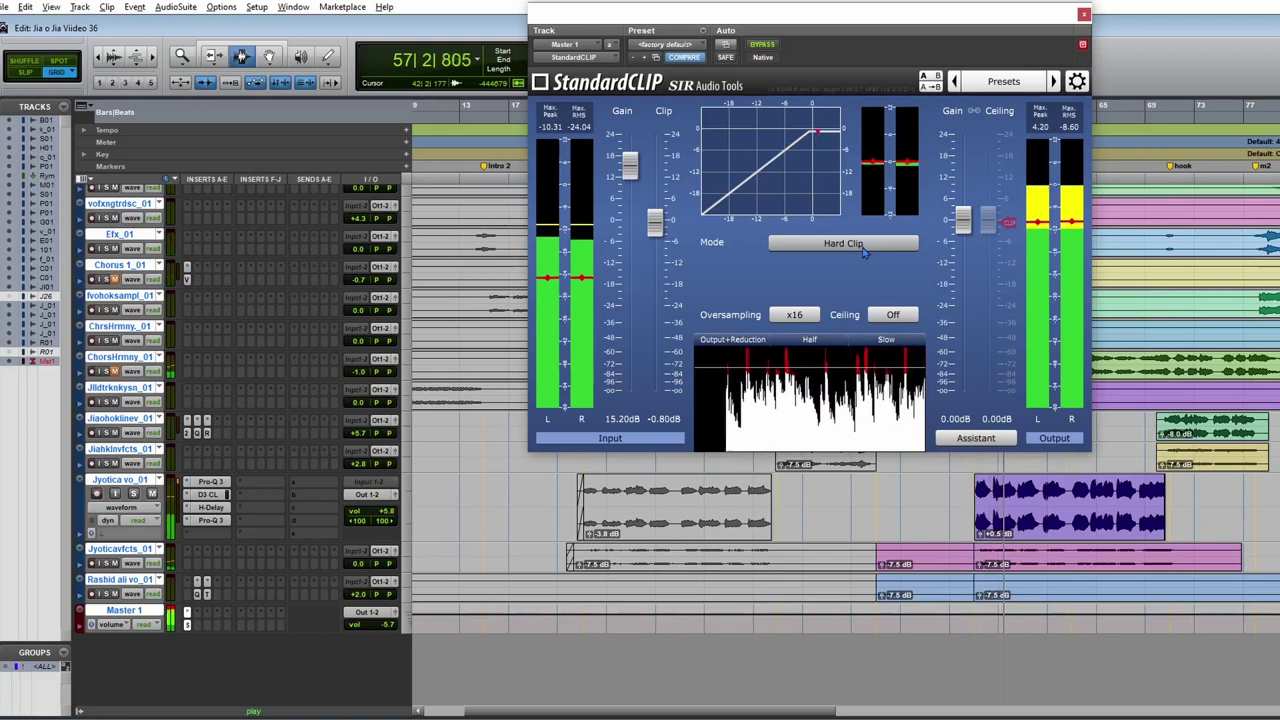
Step: Switch StandardCLIP's mode to Soft Clip Classic and set the soft-clip saturator to 38%
{"action": "key", "text": "space"}
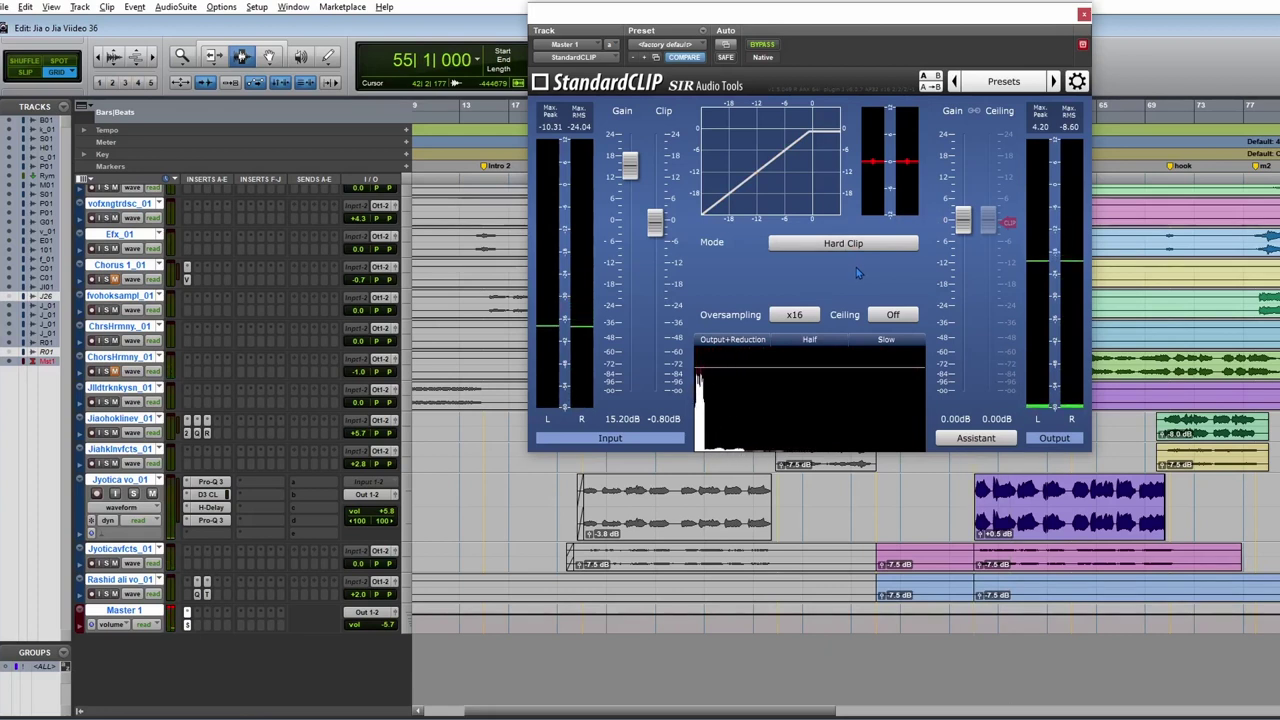
{"action": "left_click", "coordinate": [860, 246]}
{"action": "left_click", "coordinate": [866, 261]}
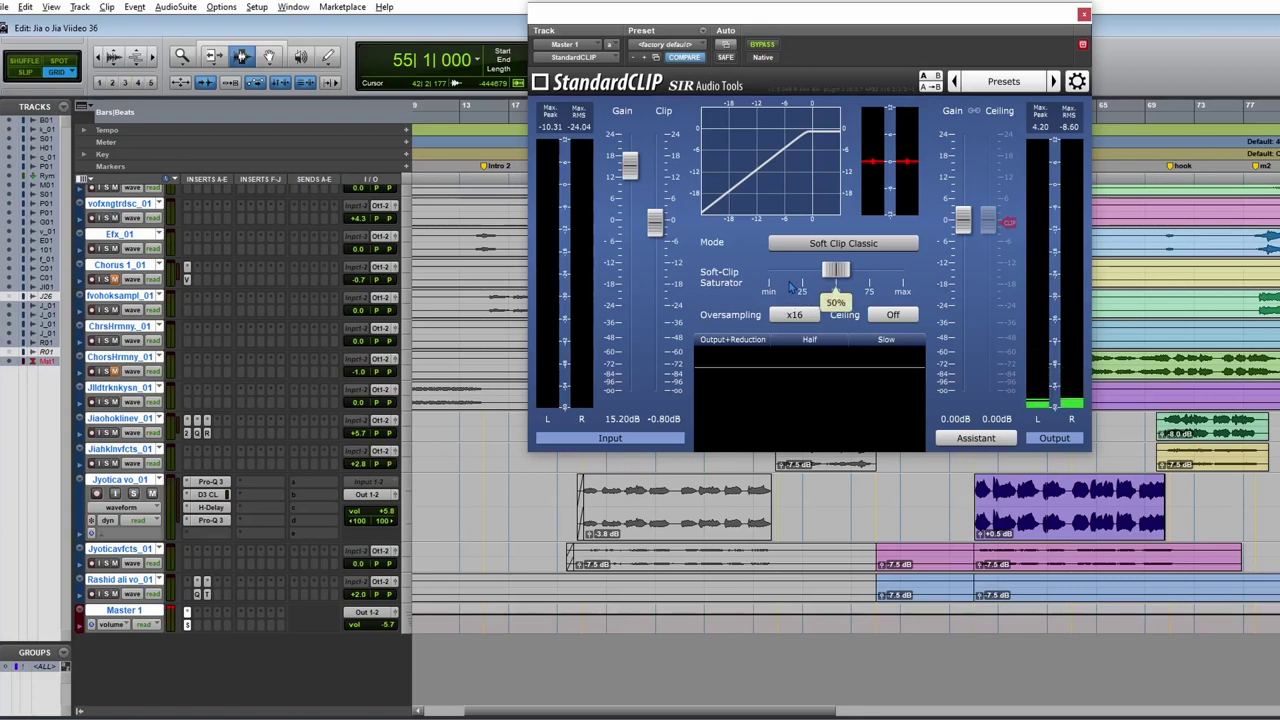
{"action": "left_click_drag", "start_coordinate": [845, 279], "coordinate": [818, 275]}
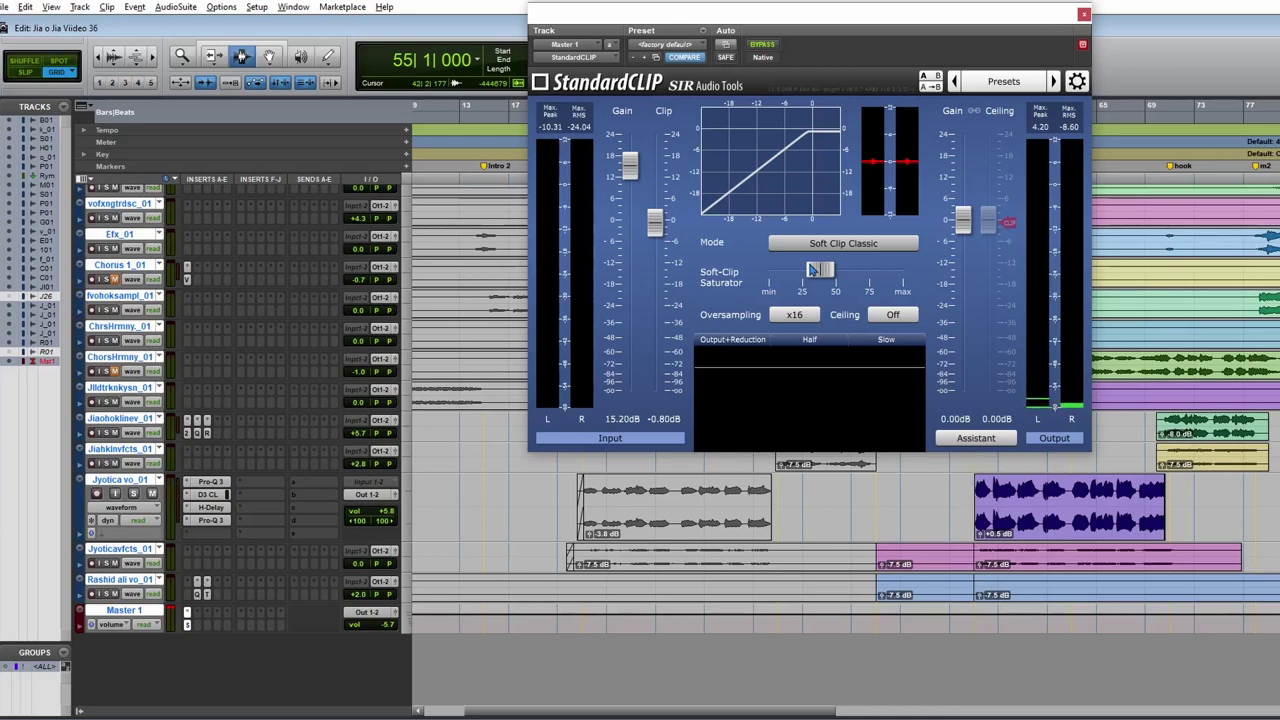
Step: Lower StandardCLIP's clip level to -2.00 dB while auditioning the soft-clipped mix
{"action": "key", "text": "space"}
{"action": "mouse_move", "coordinate": [668, 232]}
{"action": "scroll", "coordinate": [664, 231], "scroll_direction": "down", "scroll_amount": 2}
{"action": "mouse_move", "coordinate": [666, 232]}
{"action": "left_mouse_down"}
{"action": "mouse_move", "coordinate": [666, 257]}
{"action": "mouse_move", "coordinate": [661, 237]}
{"action": "left_mouse_up"}
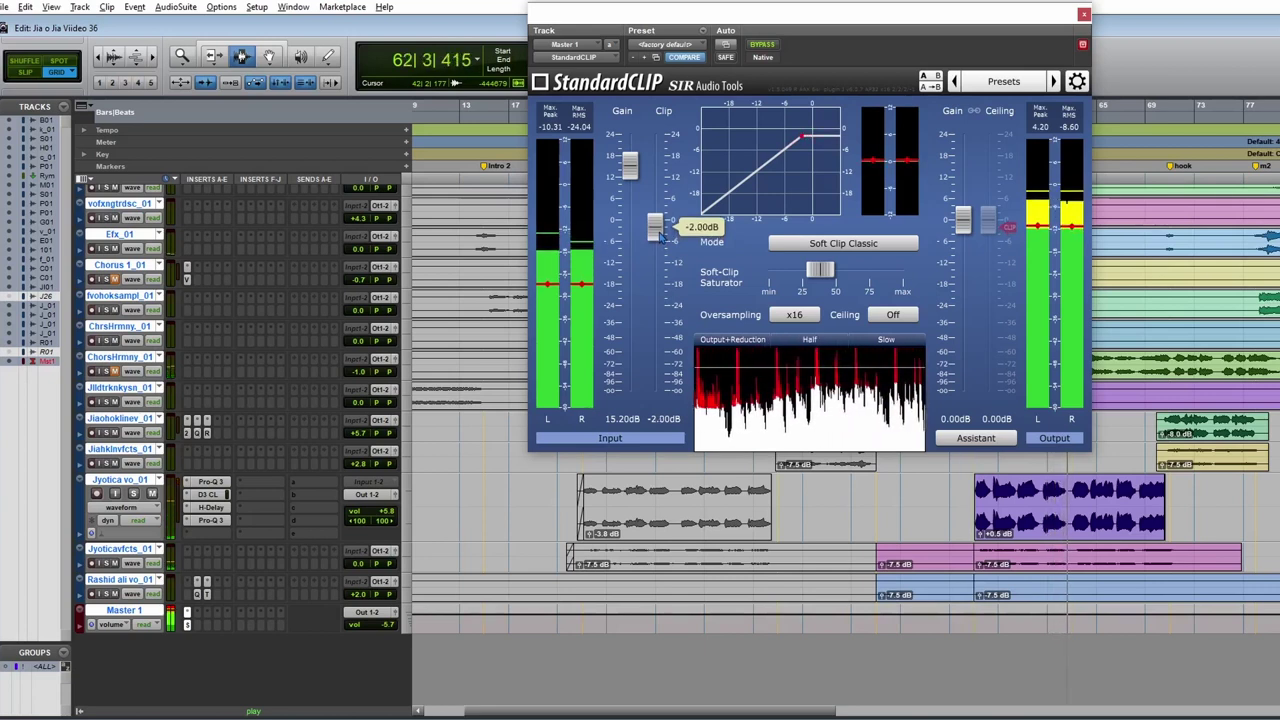
{"action": "key", "text": "space"}
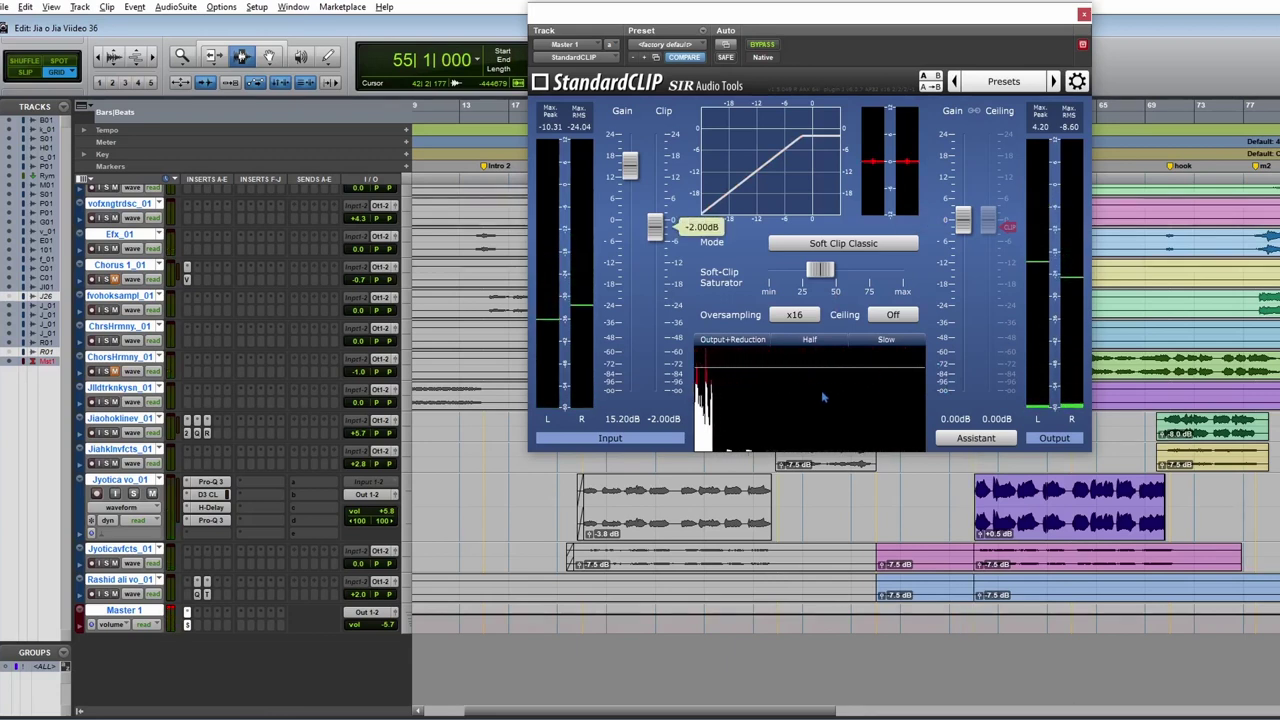
Step: Raise StandardCLIP's clip level to -0.40 dB and audition the mix
{"action": "key", "text": "space"}
{"action": "left_click_drag", "start_coordinate": [655, 238], "coordinate": [659, 235]}
{"action": "key", "text": "space"}
{"action": "key", "text": "space"}
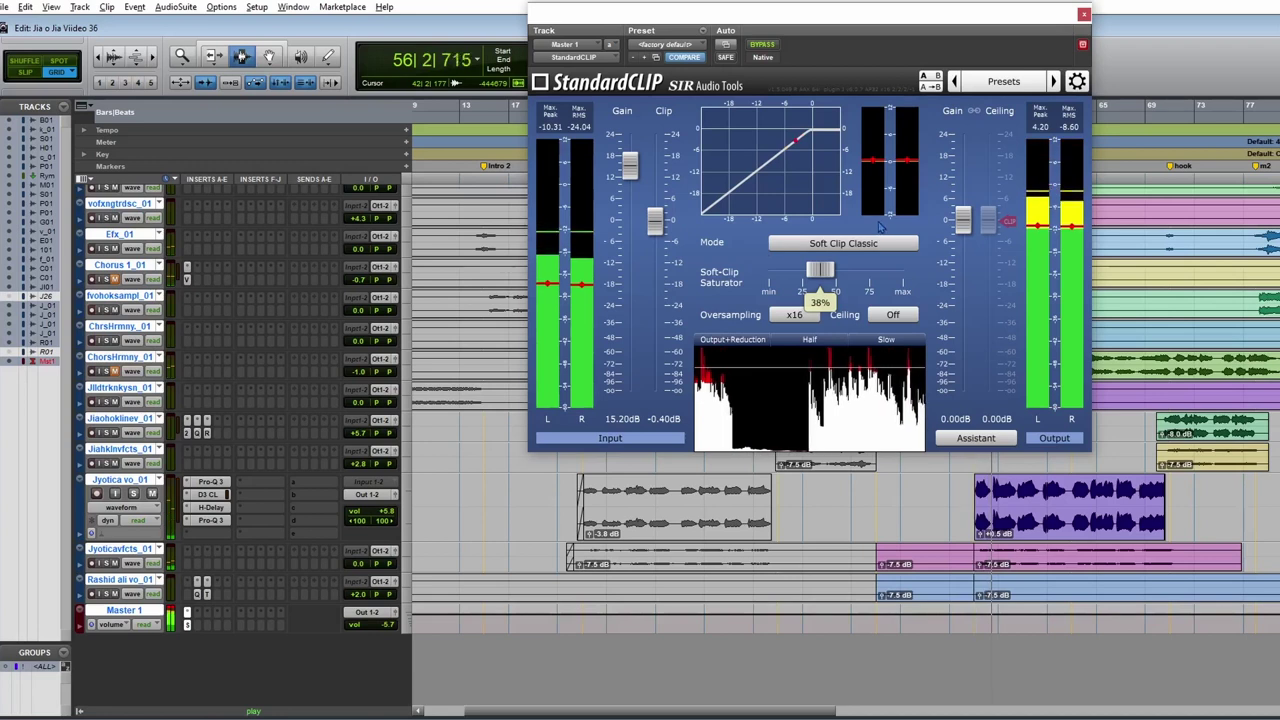
{"action": "key", "text": "space"}
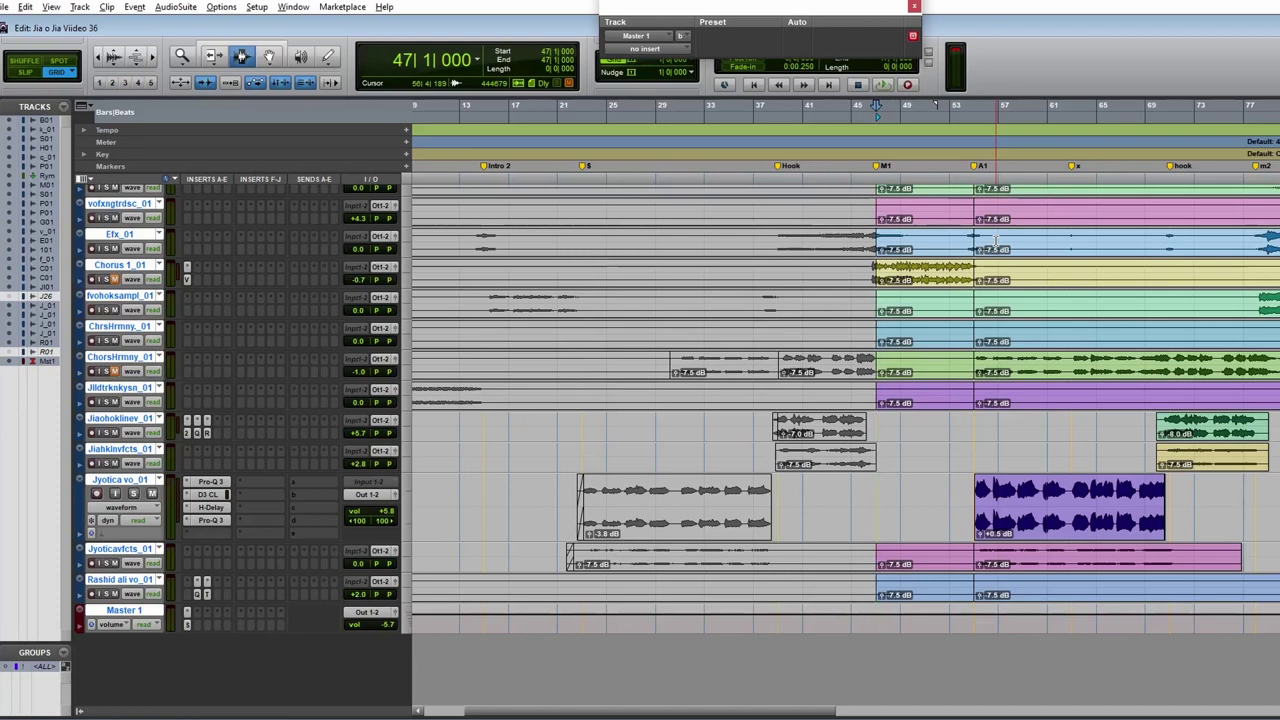
Step: Reopen the StandardCLIP plug-in from the Master 1 track's first insert slot
{"action": "left_click", "coordinate": [187, 626]}
{"action": "left_click", "coordinate": [187, 626]}
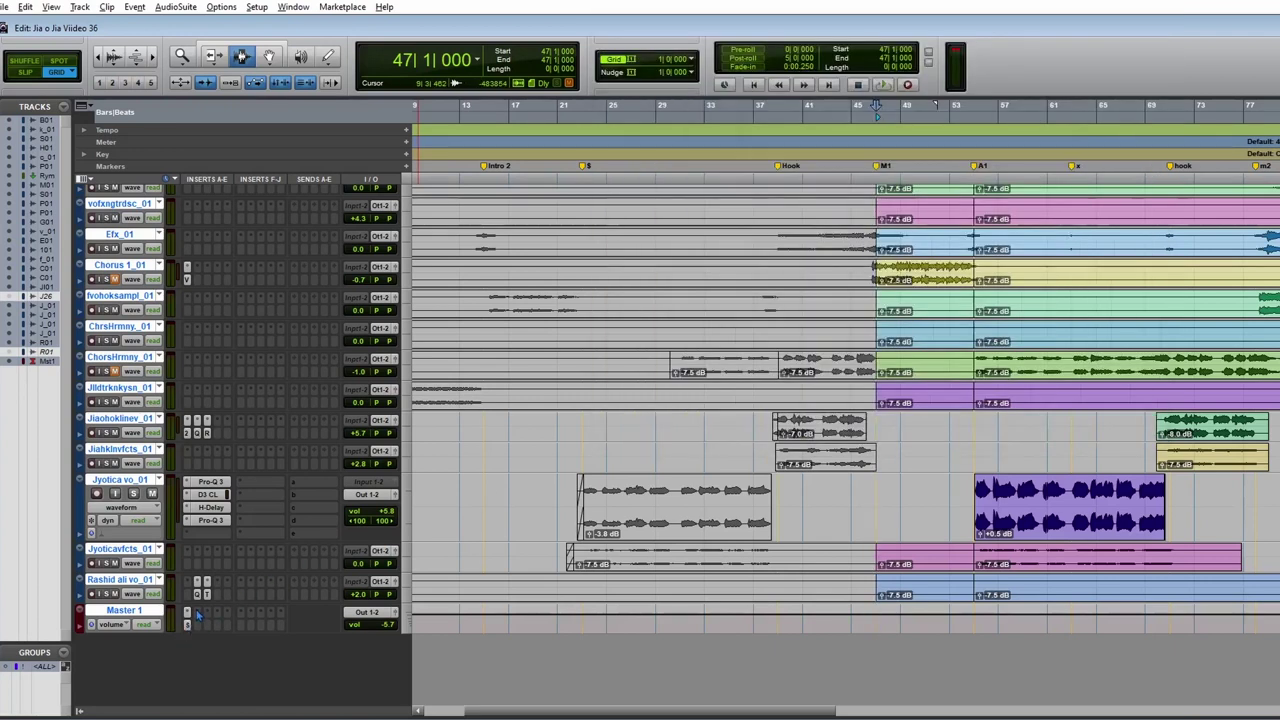
{"action": "left_click", "coordinate": [187, 613]}
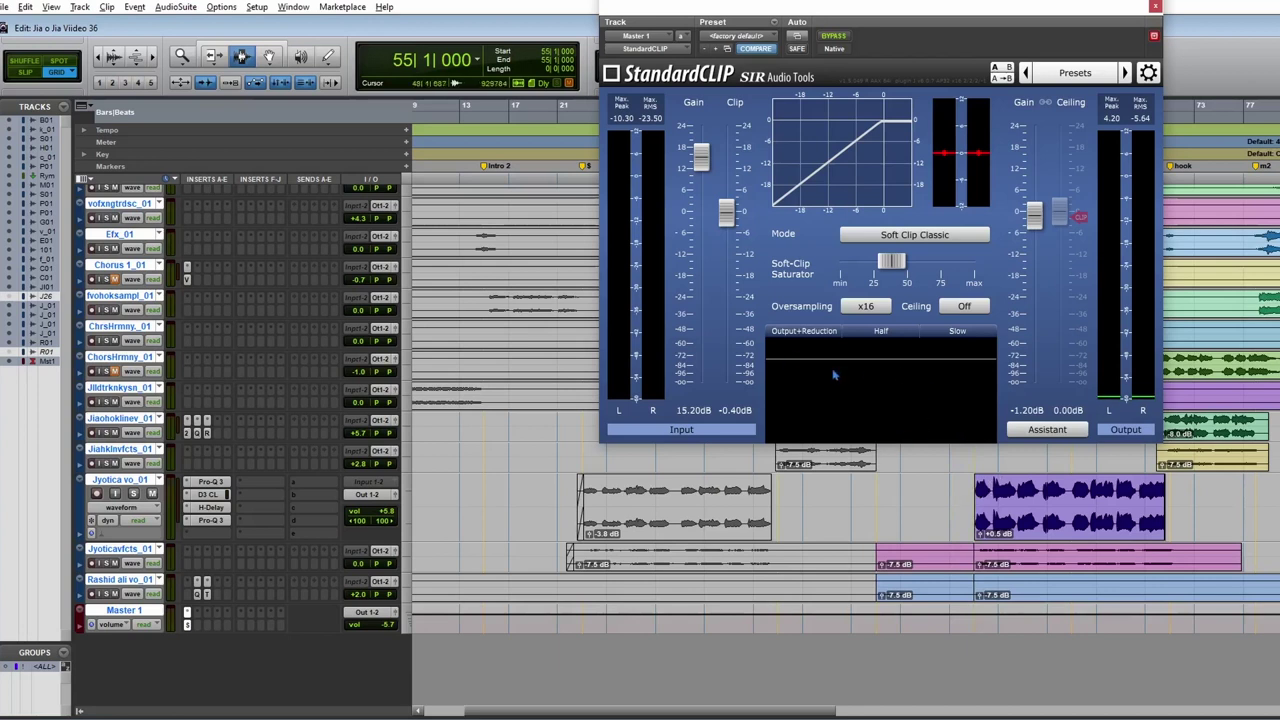
Step: Lower StandardCLIP's input gain to 14.20 dB and nudge the soft-clip saturator slightly higher while auditioning the mix
{"action": "key", "text": "space"}
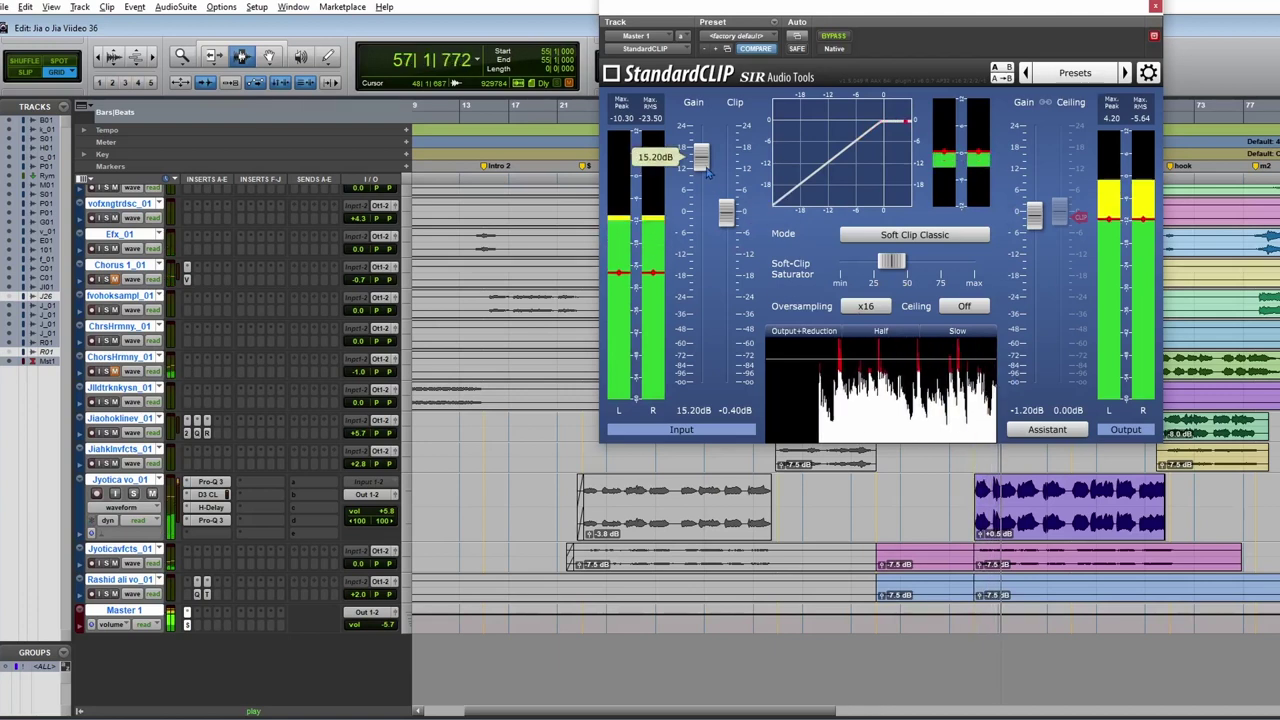
{"action": "scroll", "coordinate": [703, 168], "scroll_direction": "down", "scroll_amount": 1}
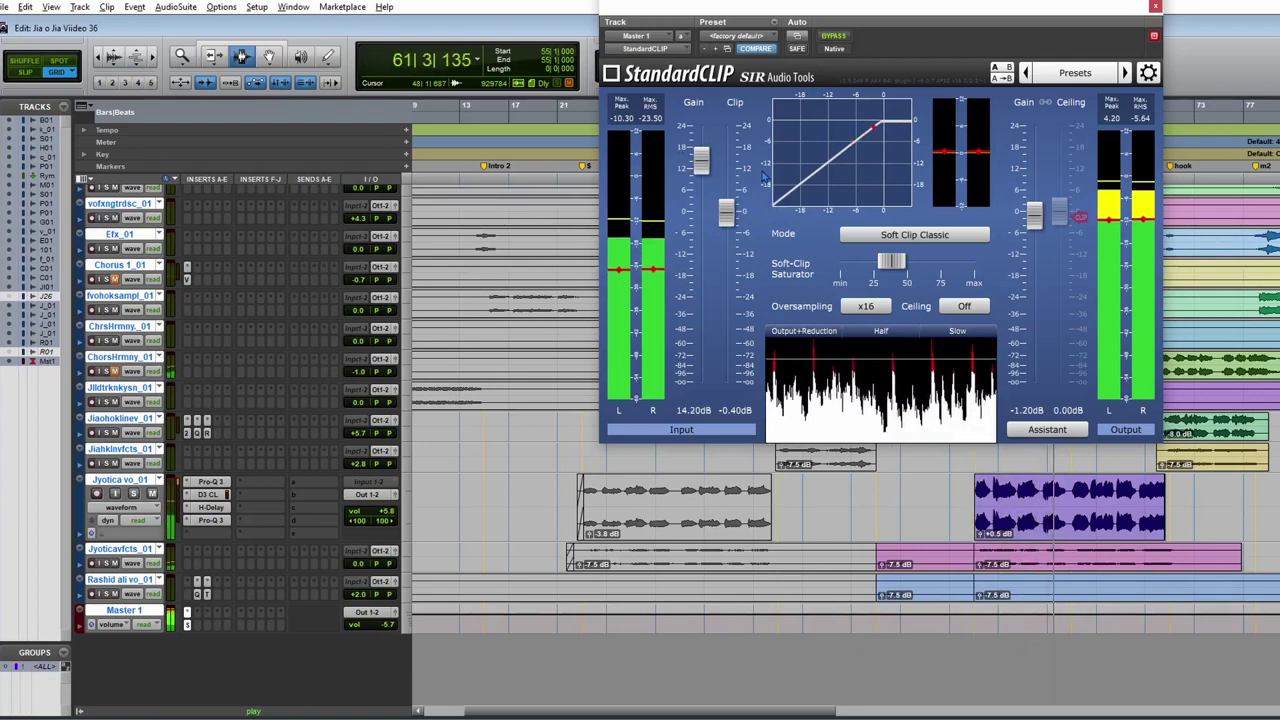
{"action": "left_click_drag", "start_coordinate": [890, 262], "coordinate": [895, 262]}
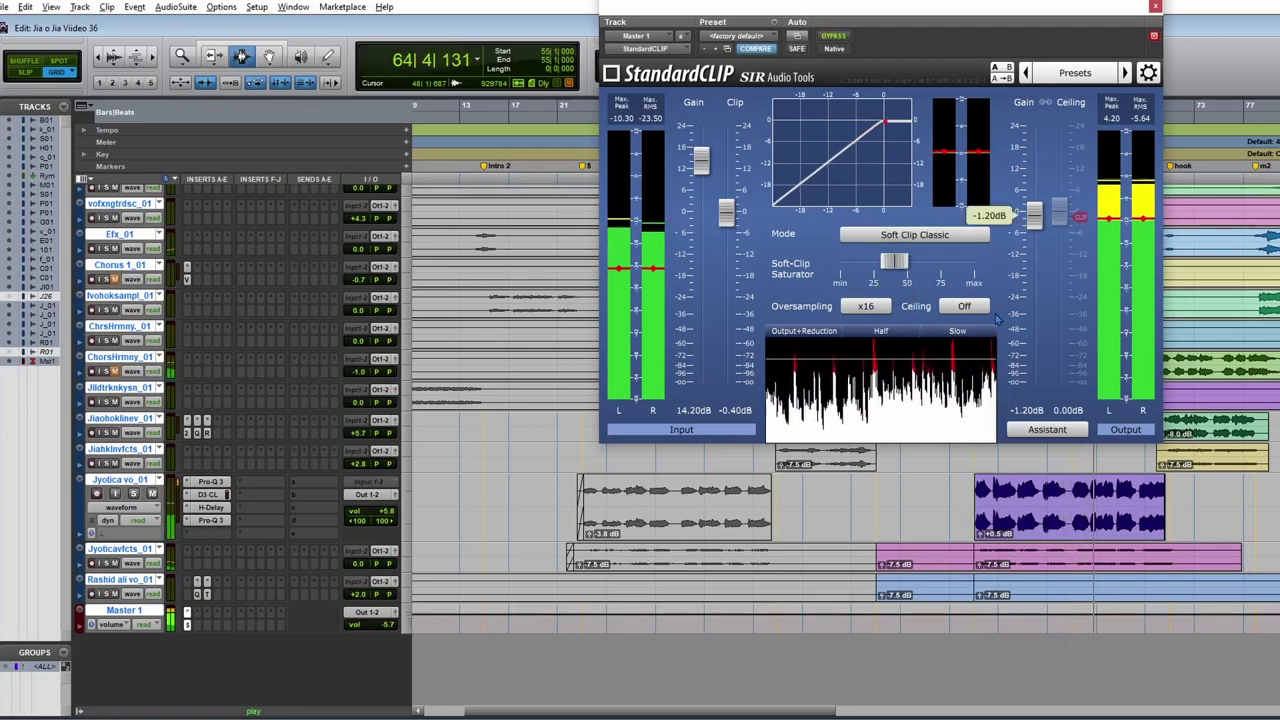
{"action": "key", "text": "space"}
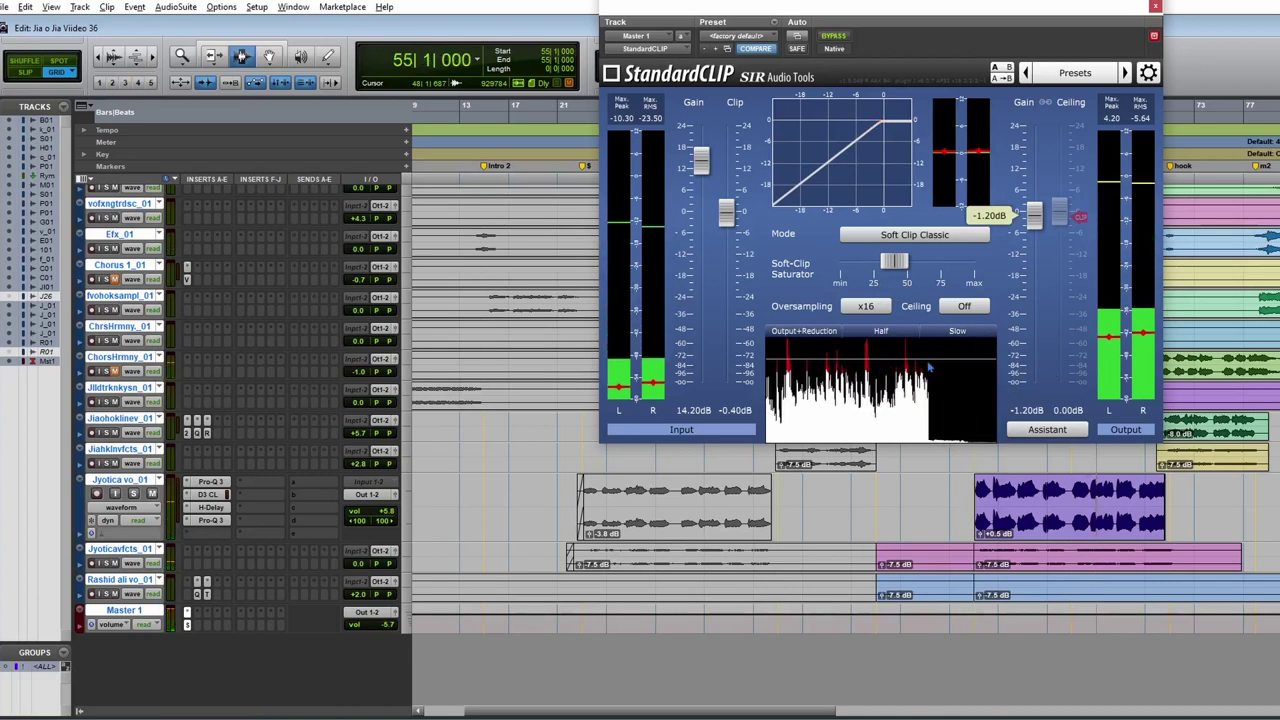
Step: Insert the FabFilter Pro-L 2 (stereo) limiter after StandardCLIP on the Master 1 track
{"action": "left_click", "coordinate": [200, 617]}
{"action": "mouse_move", "coordinate": [277, 636]}
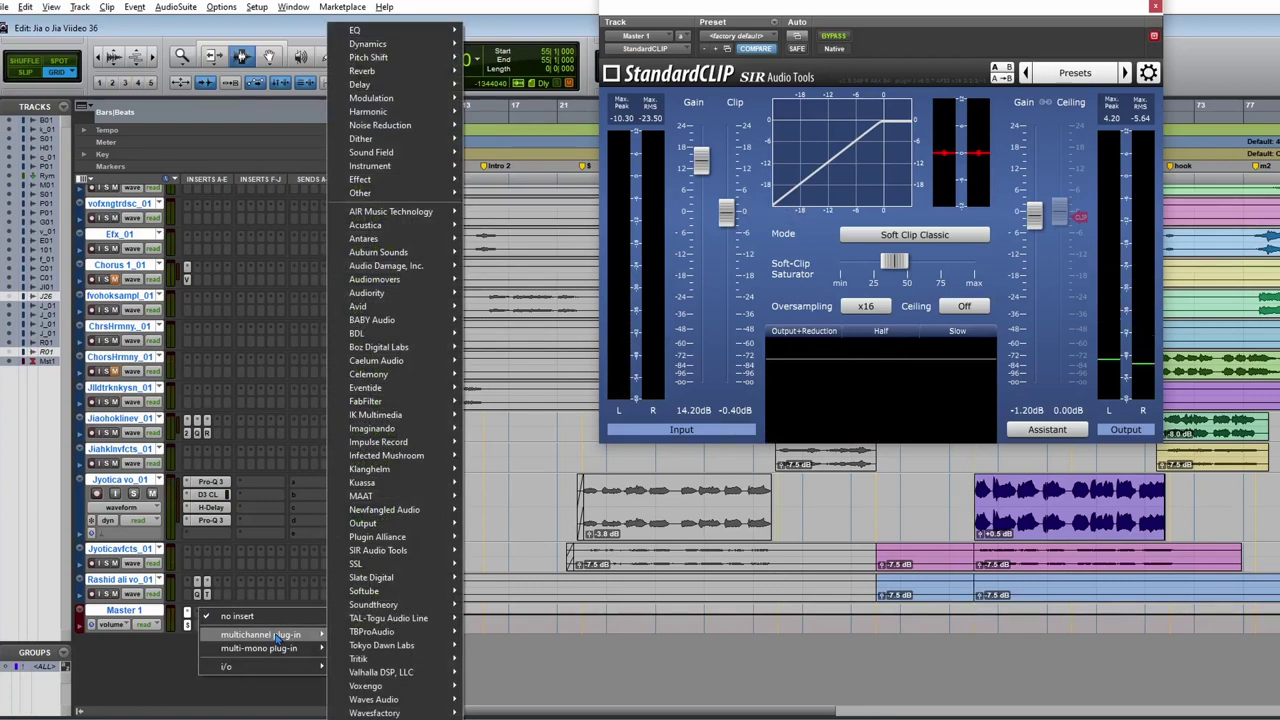
{"action": "mouse_move", "coordinate": [447, 490]}
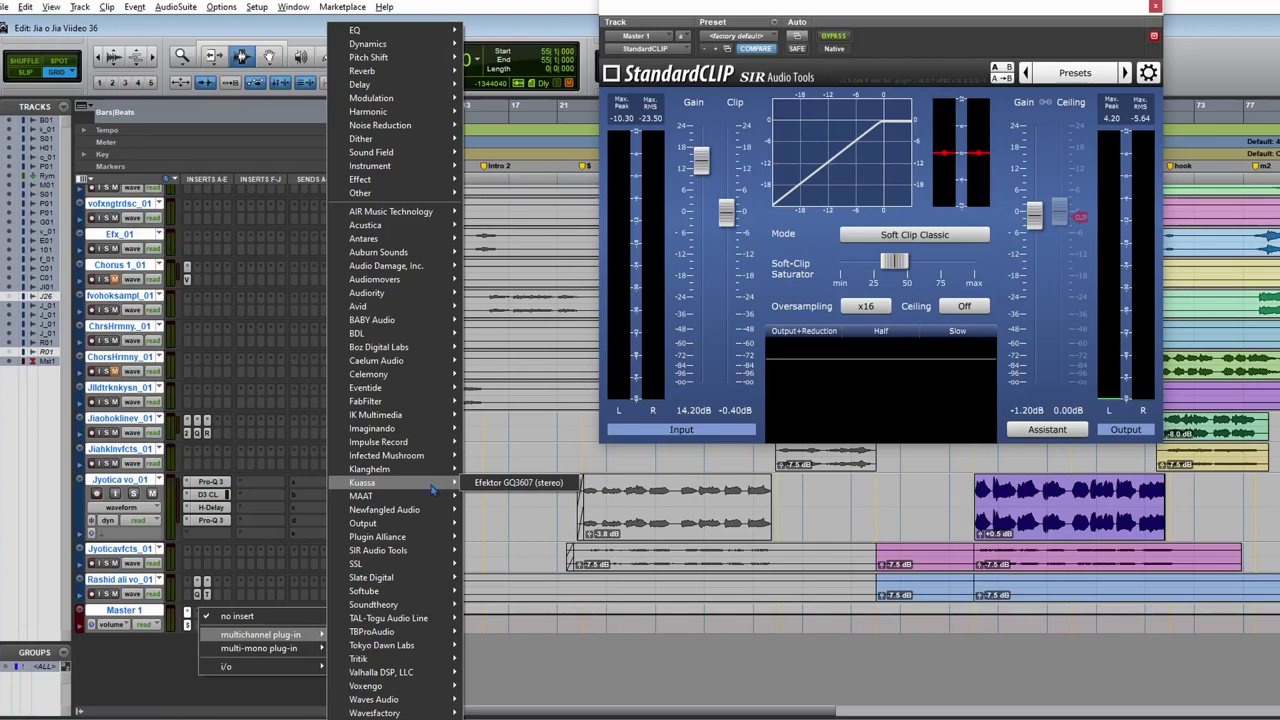
{"action": "mouse_move", "coordinate": [425, 401]}
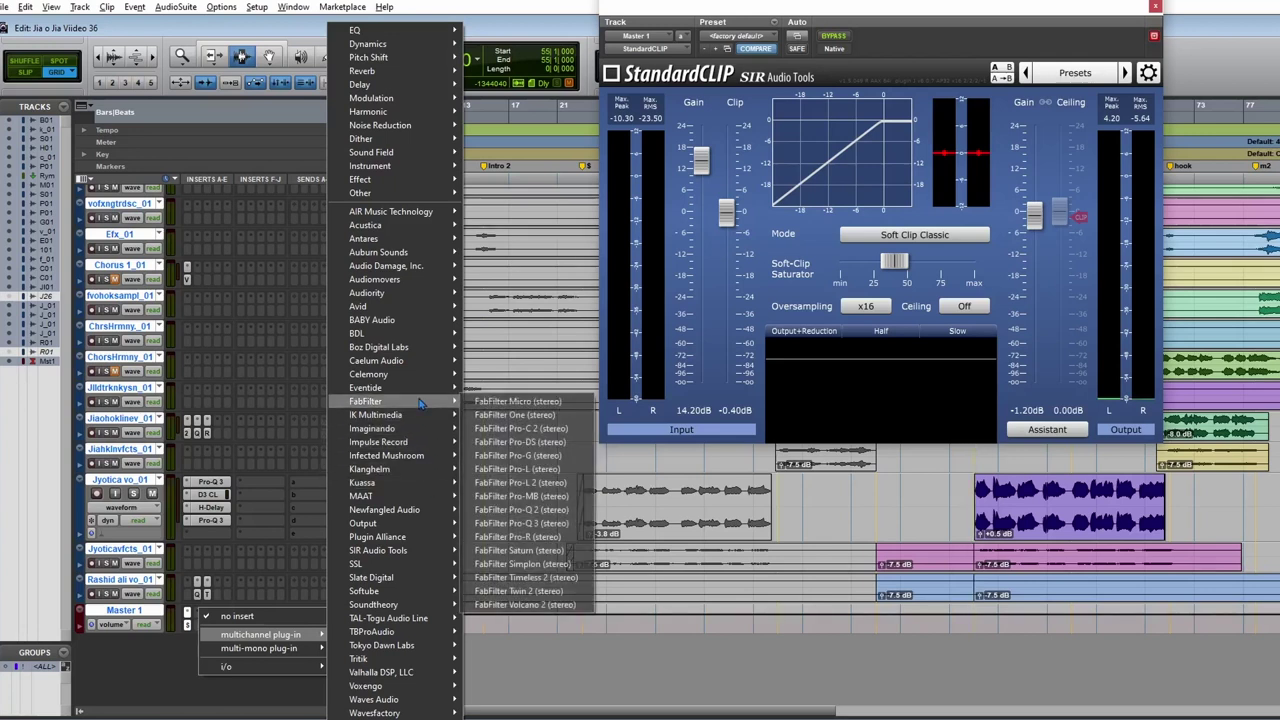
{"action": "left_click", "coordinate": [565, 484]}
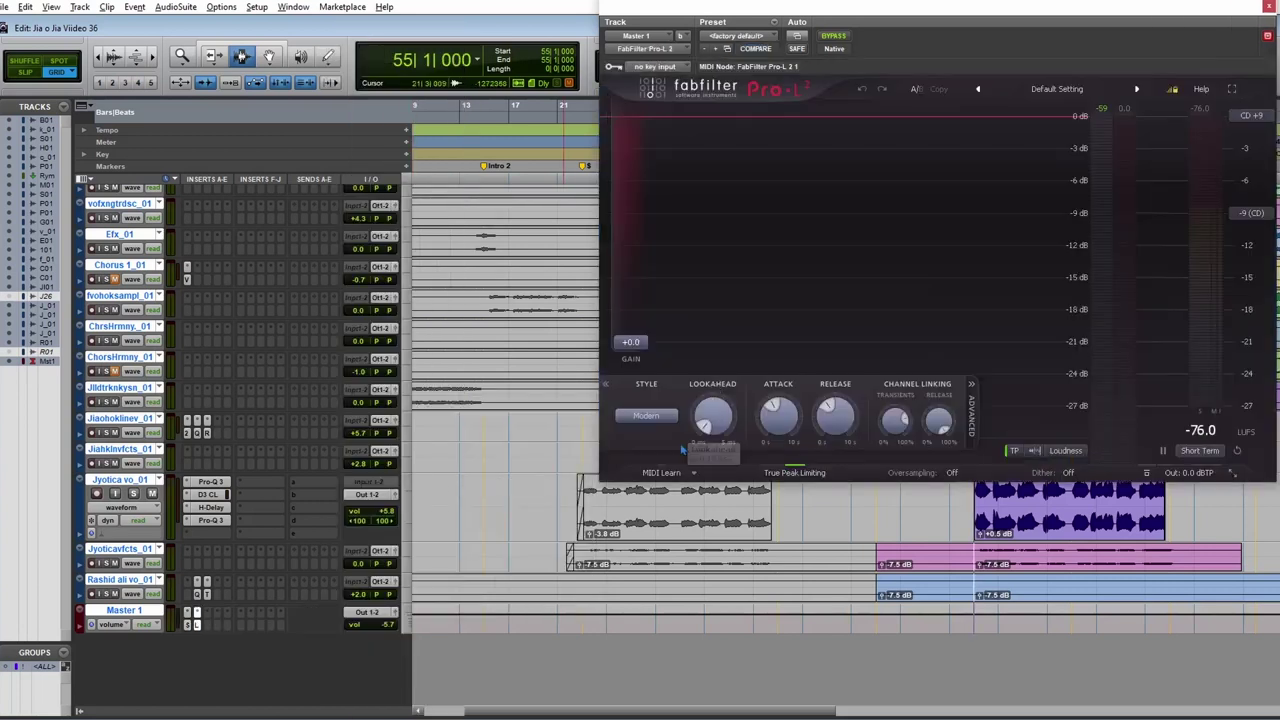
Step: Show StandardCLIP beside the limiter and lower its output gain to -10.60 dB and clip level to -0.80 dB during playback
{"action": "left_click", "coordinate": [190, 625]}
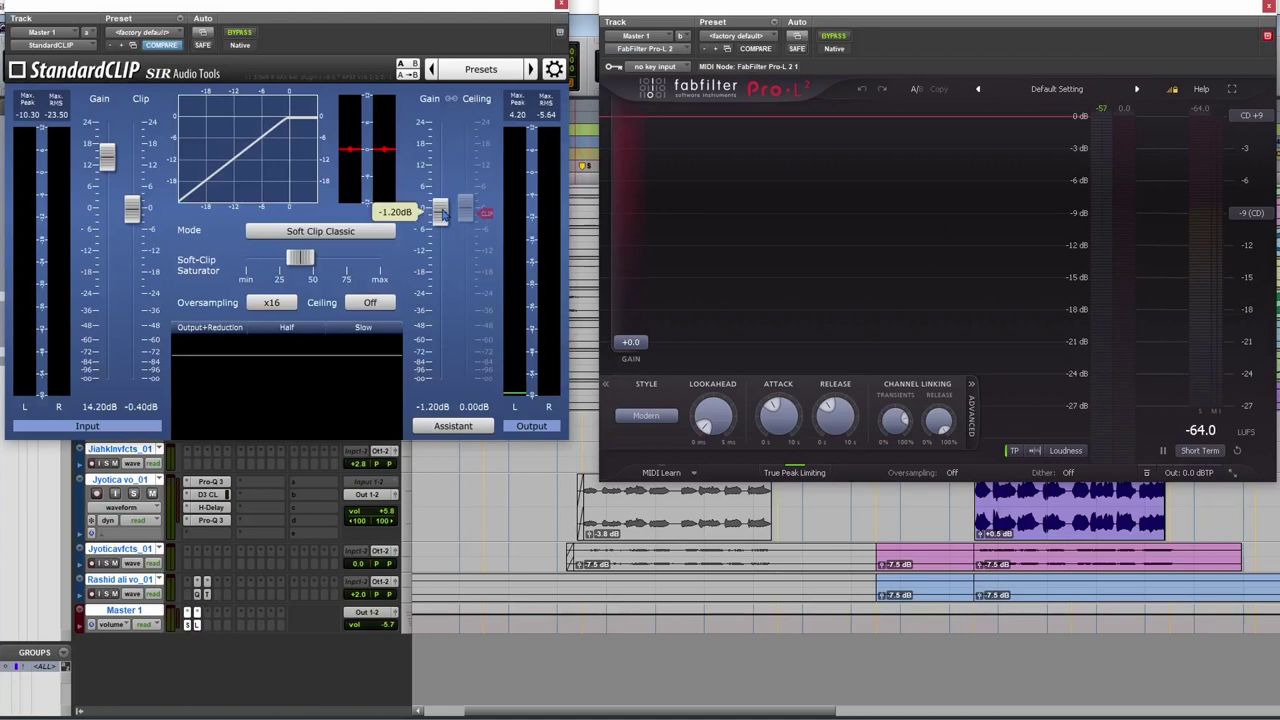
{"action": "key", "text": "space"}
{"action": "left_click_drag", "start_coordinate": [443, 215], "coordinate": [449, 251]}
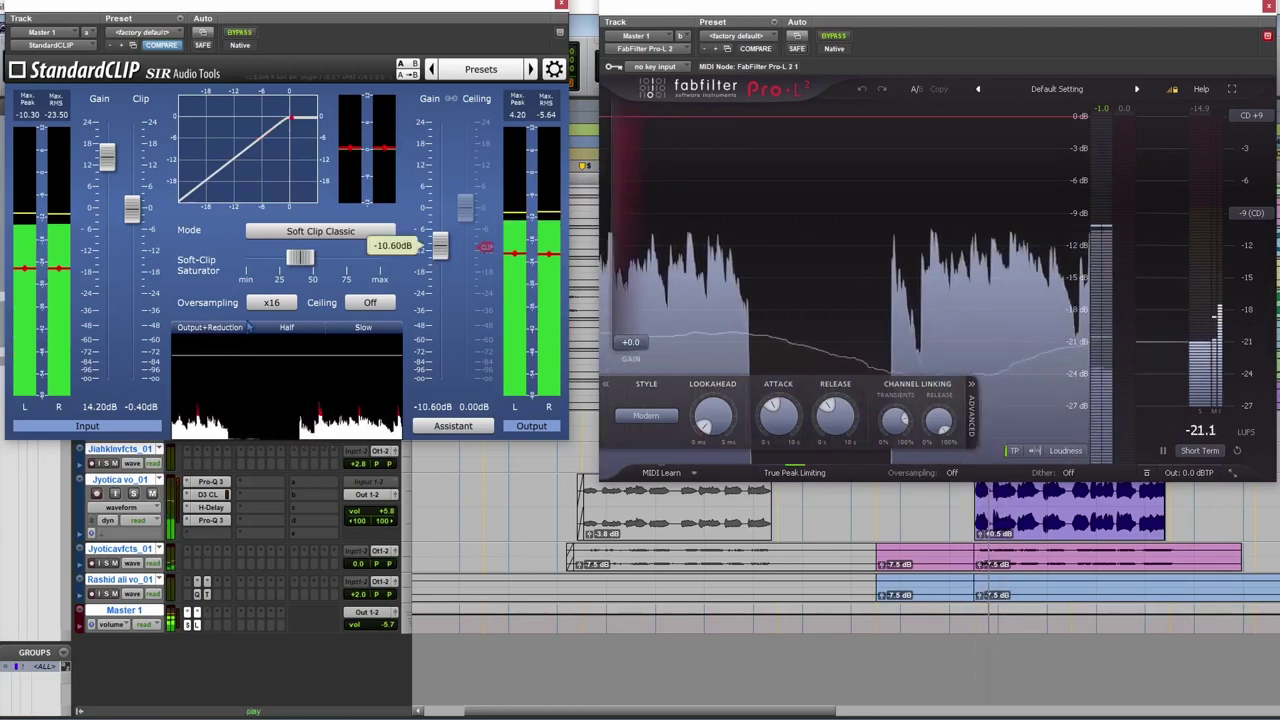
{"action": "mouse_move", "coordinate": [131, 215]}
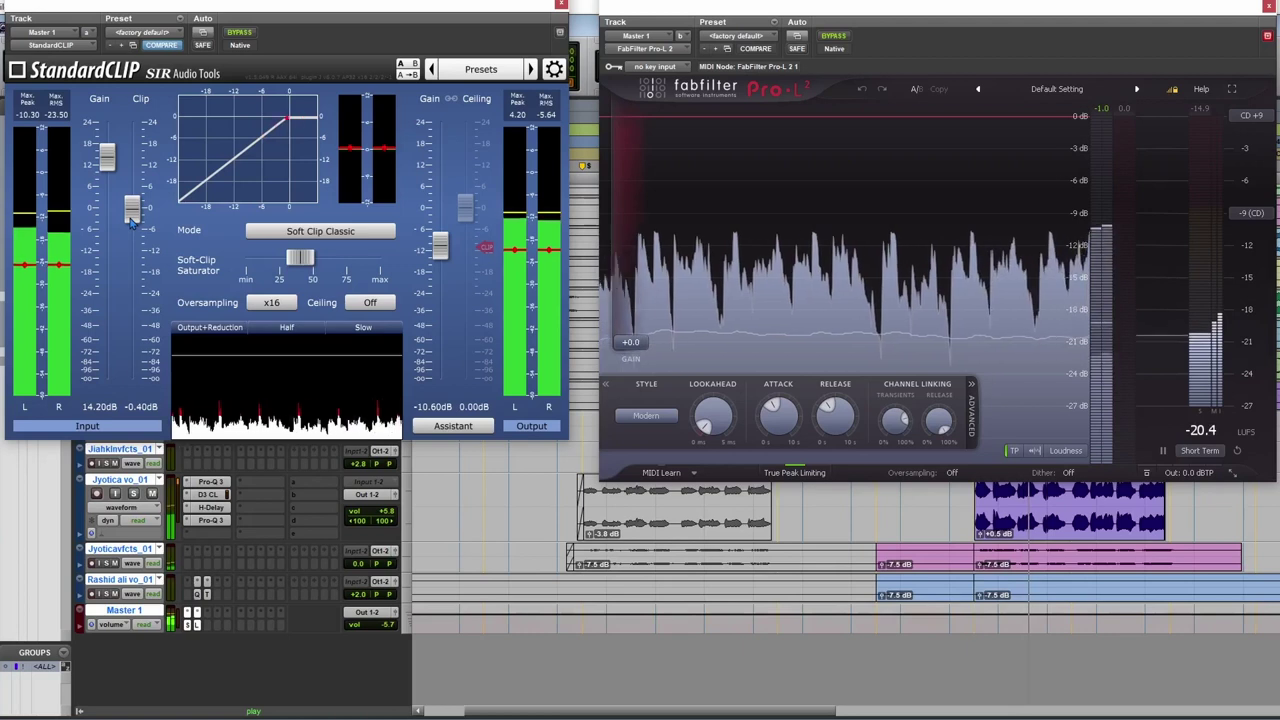
{"action": "left_click_drag", "start_coordinate": [131, 222], "coordinate": [131, 224]}
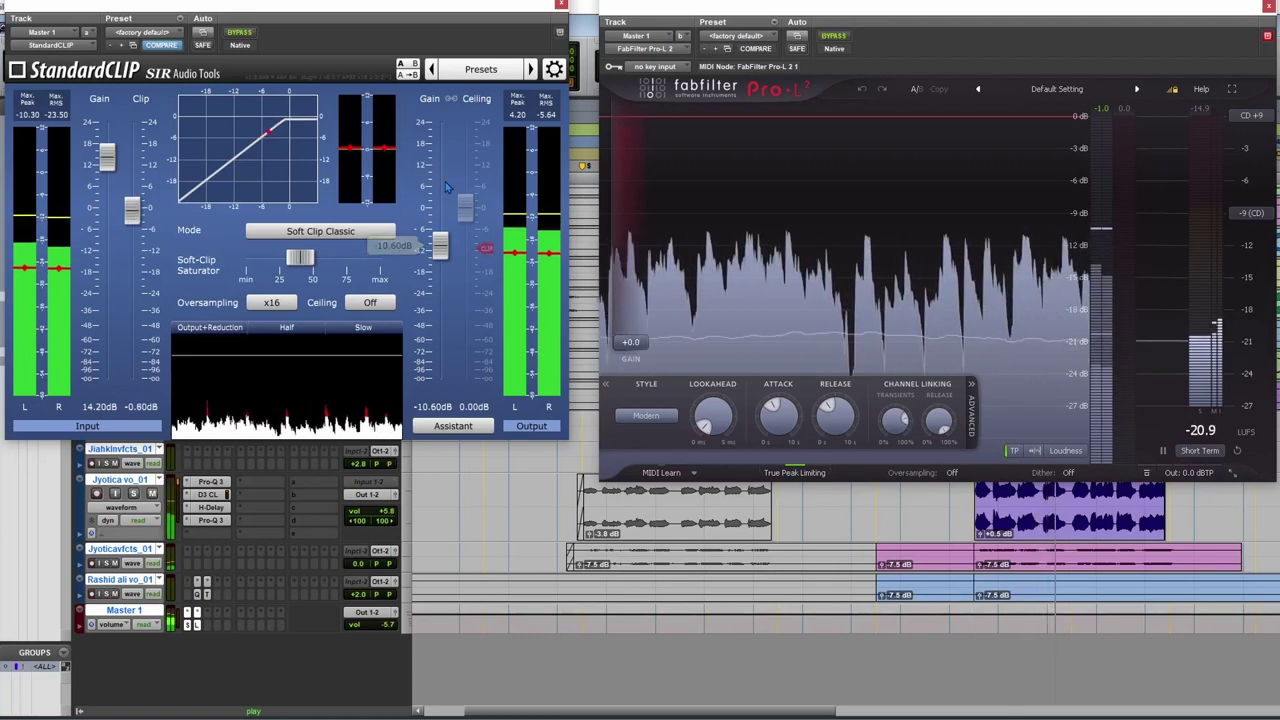
Step: Return StandardCLIP's output gain to 0.00 dB, raise the Pro-L 2 gain to +2.0 and audition the mix
{"action": "left_click_drag", "start_coordinate": [440, 246], "coordinate": [441, 207]}
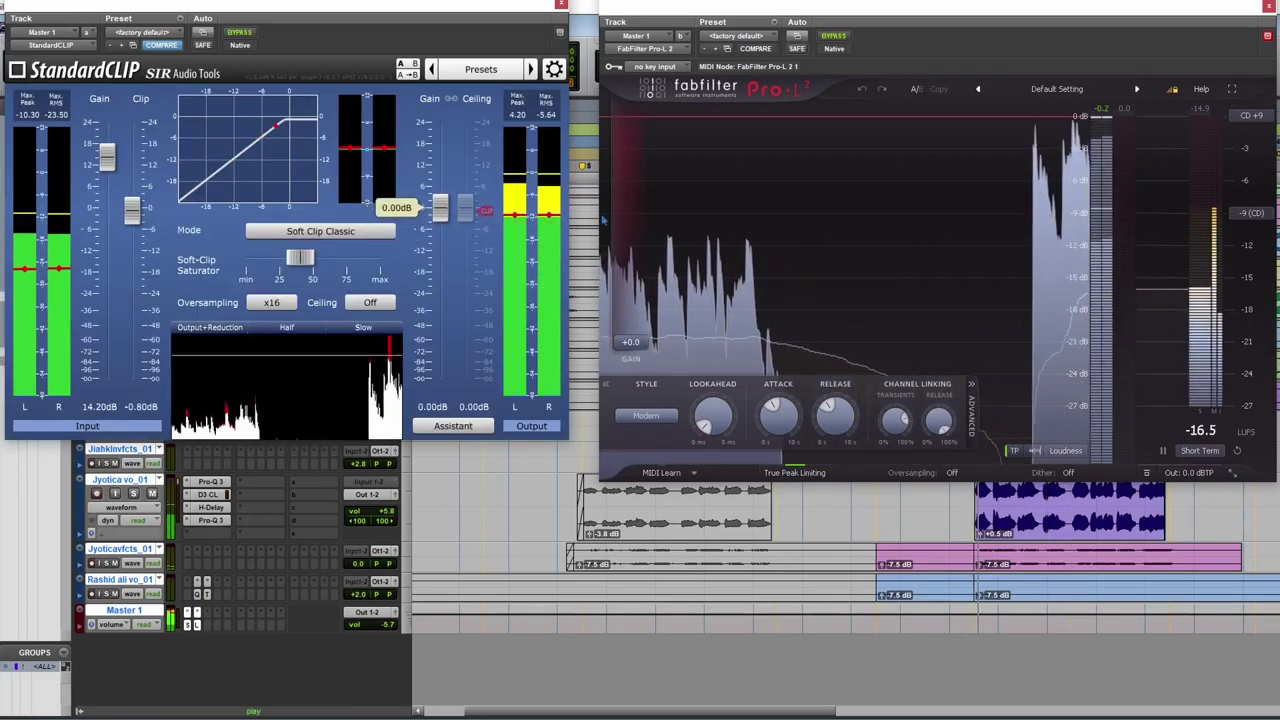
{"action": "key", "text": "space"}
{"action": "left_click_drag", "start_coordinate": [640, 344], "coordinate": [644, 328]}
{"action": "key", "text": "space"}
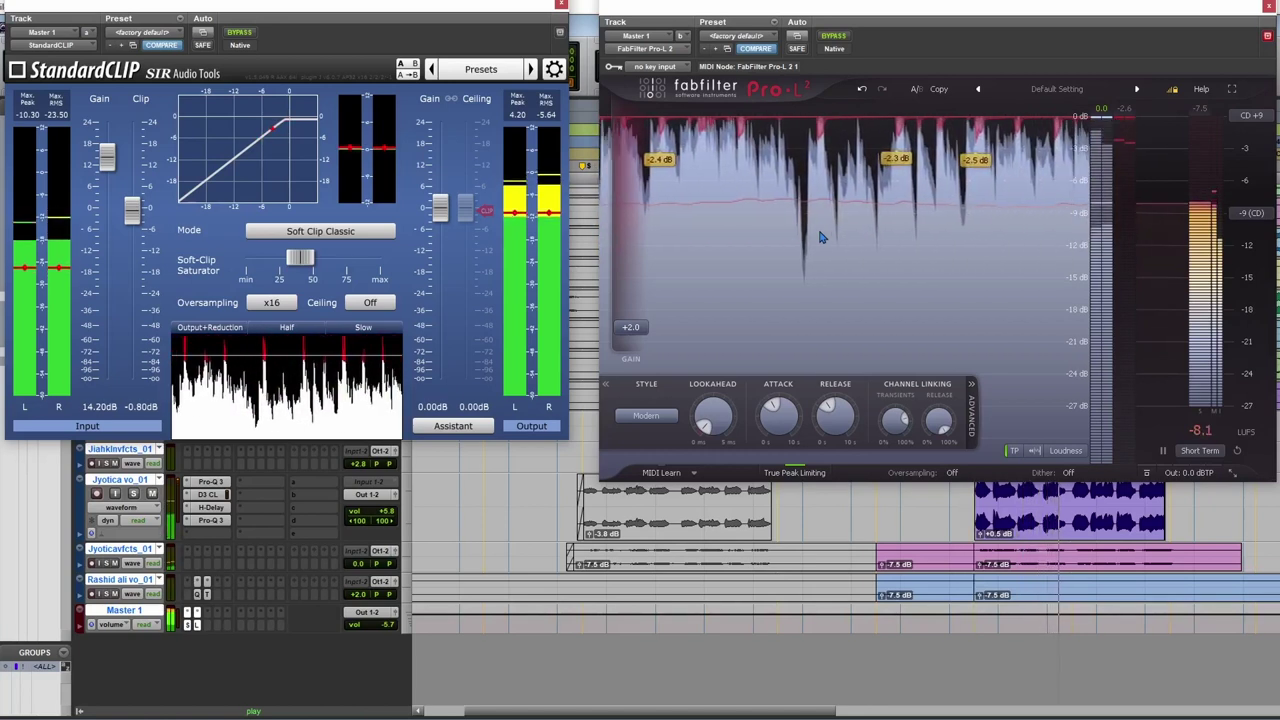
Step: Lower StandardCLIP's output gain to -8.00 dB, try a clip level of -8.60 dB, and settle on -1.60 dB during playback
{"action": "left_click_drag", "start_coordinate": [440, 207], "coordinate": [450, 251]}
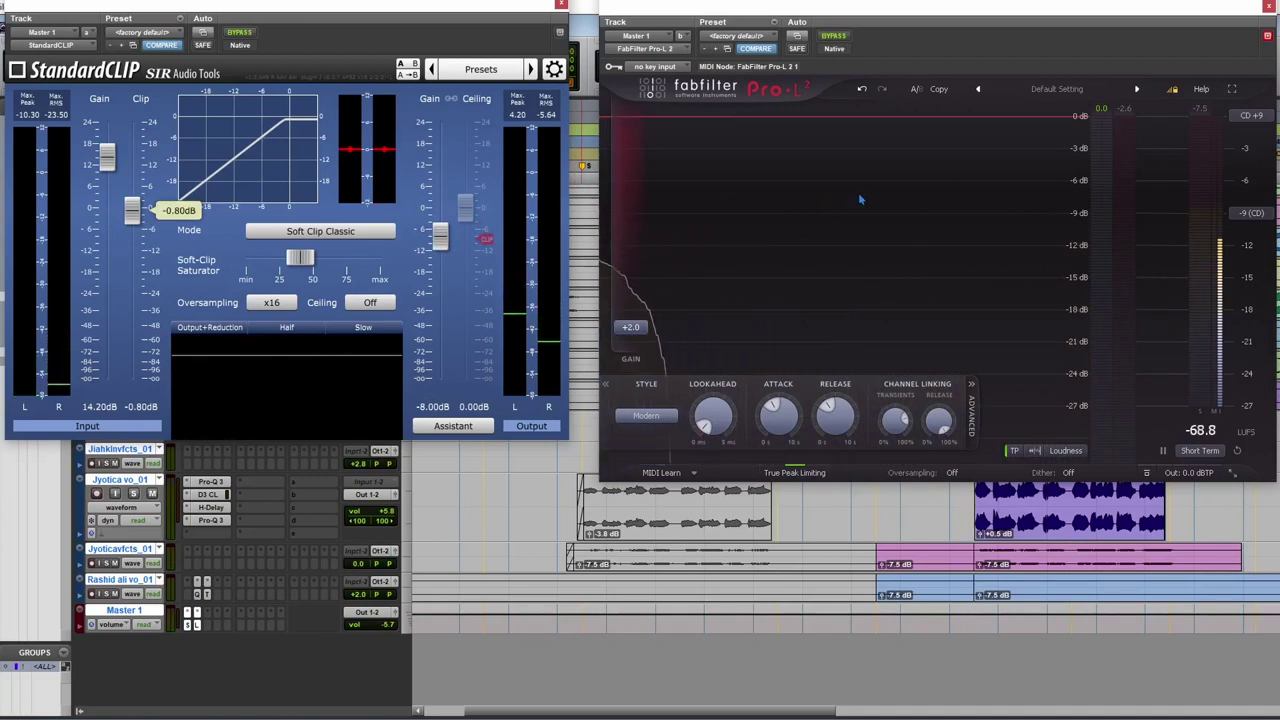
{"action": "key", "text": "space"}
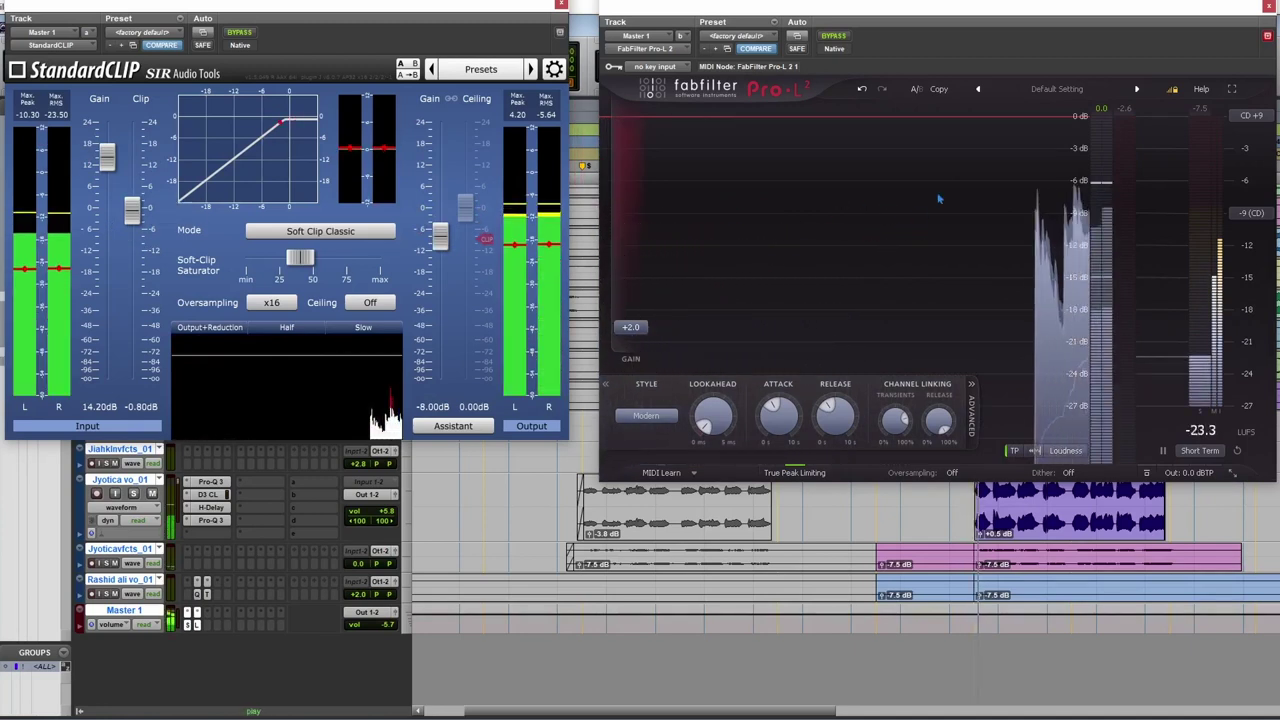
{"action": "left_click_drag", "start_coordinate": [133, 212], "coordinate": [141, 243]}
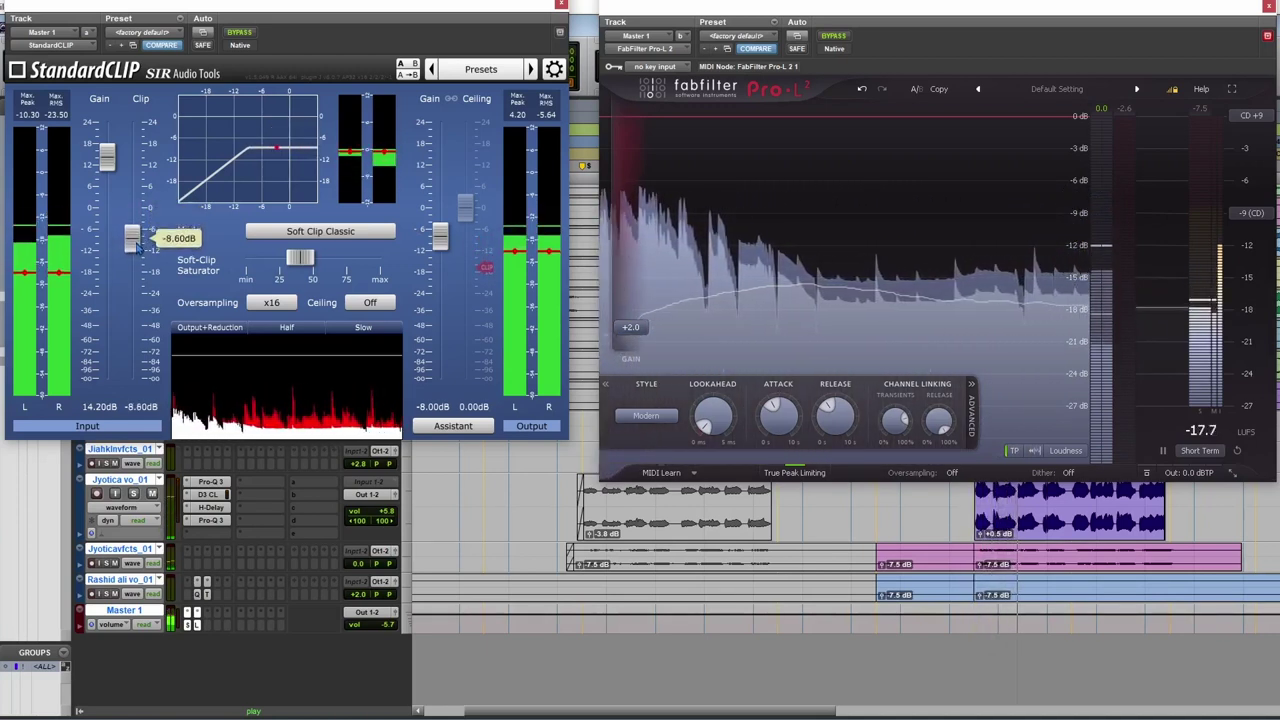
{"action": "left_click_drag", "start_coordinate": [143, 239], "coordinate": [146, 226]}
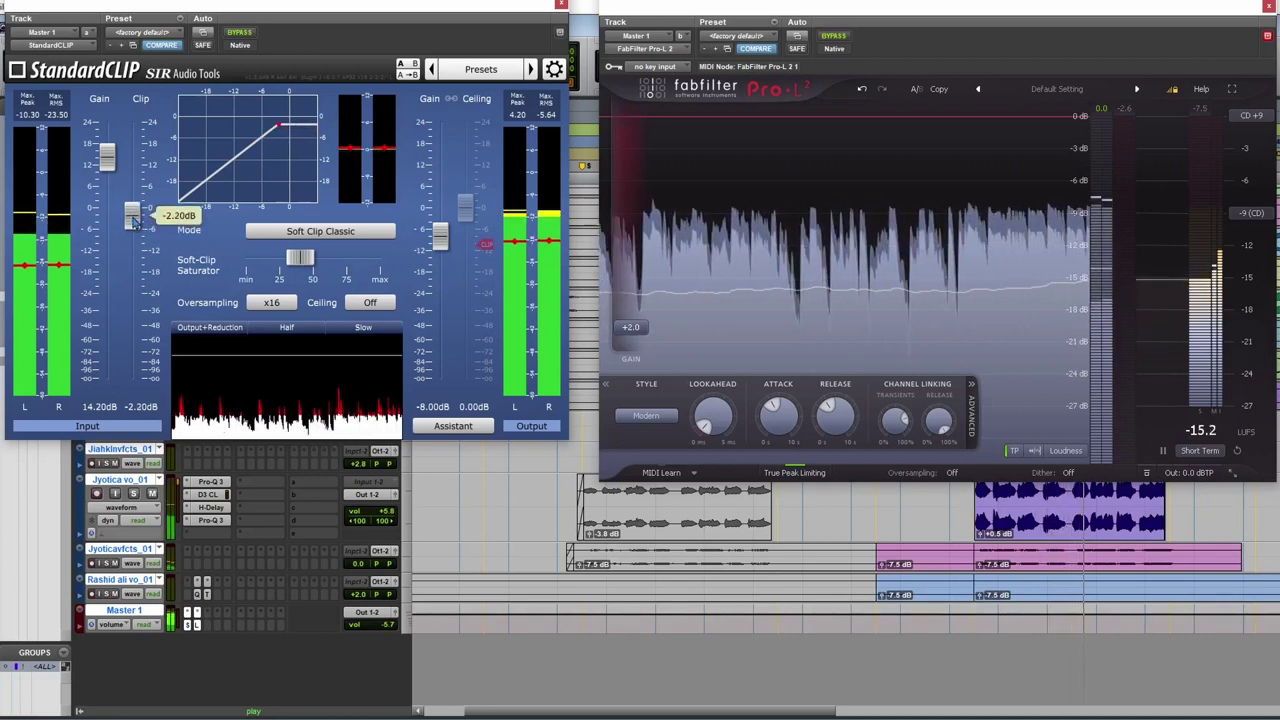
{"action": "left_click_drag", "start_coordinate": [135, 221], "coordinate": [134, 221]}
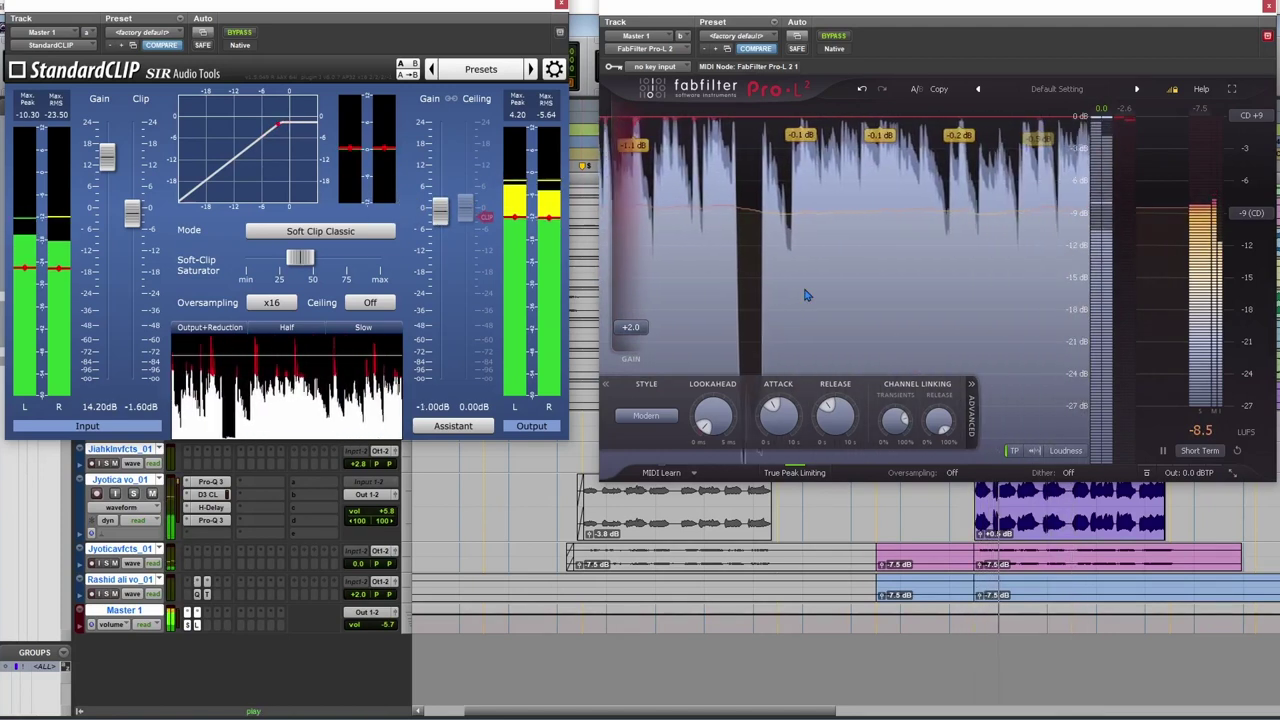
Step: Set StandardCLIP's output gain to -1.60 dB and the Pro-L 2 gain to +3.3, and audition the limited mix
{"action": "mouse_move", "coordinate": [640, 331]}
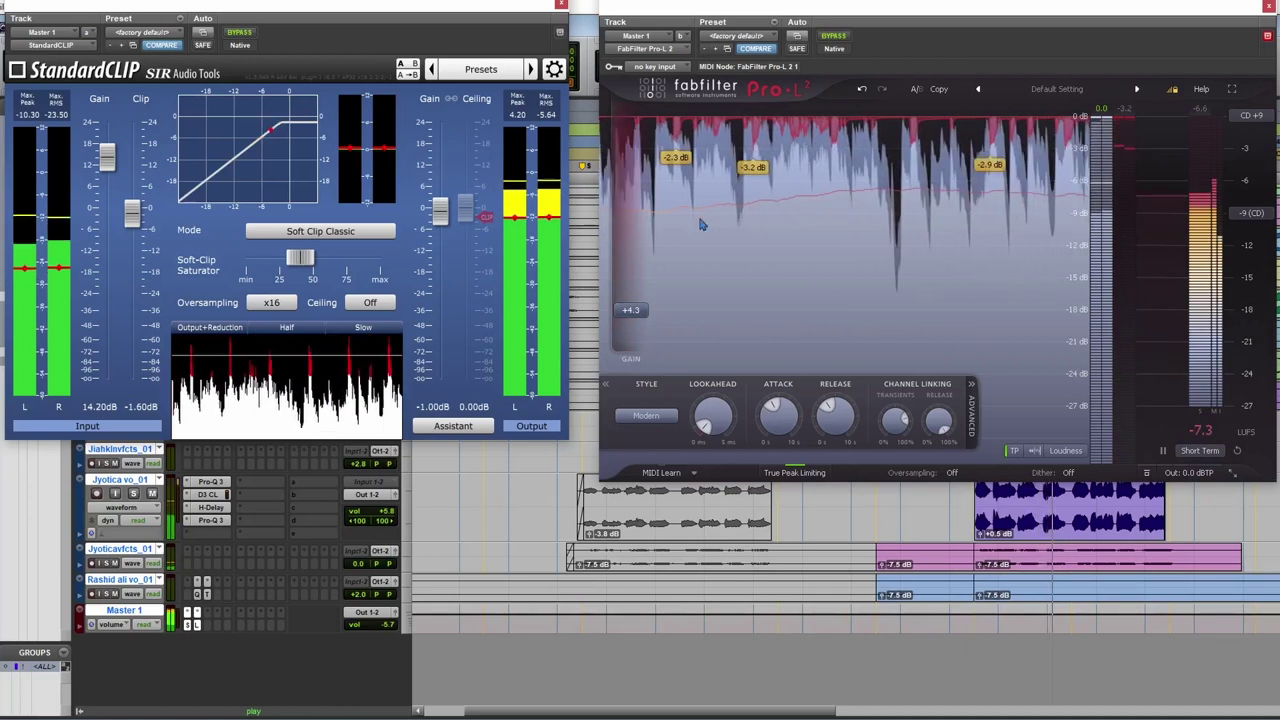
{"action": "left_click_drag", "start_coordinate": [441, 211], "coordinate": [441, 213]}
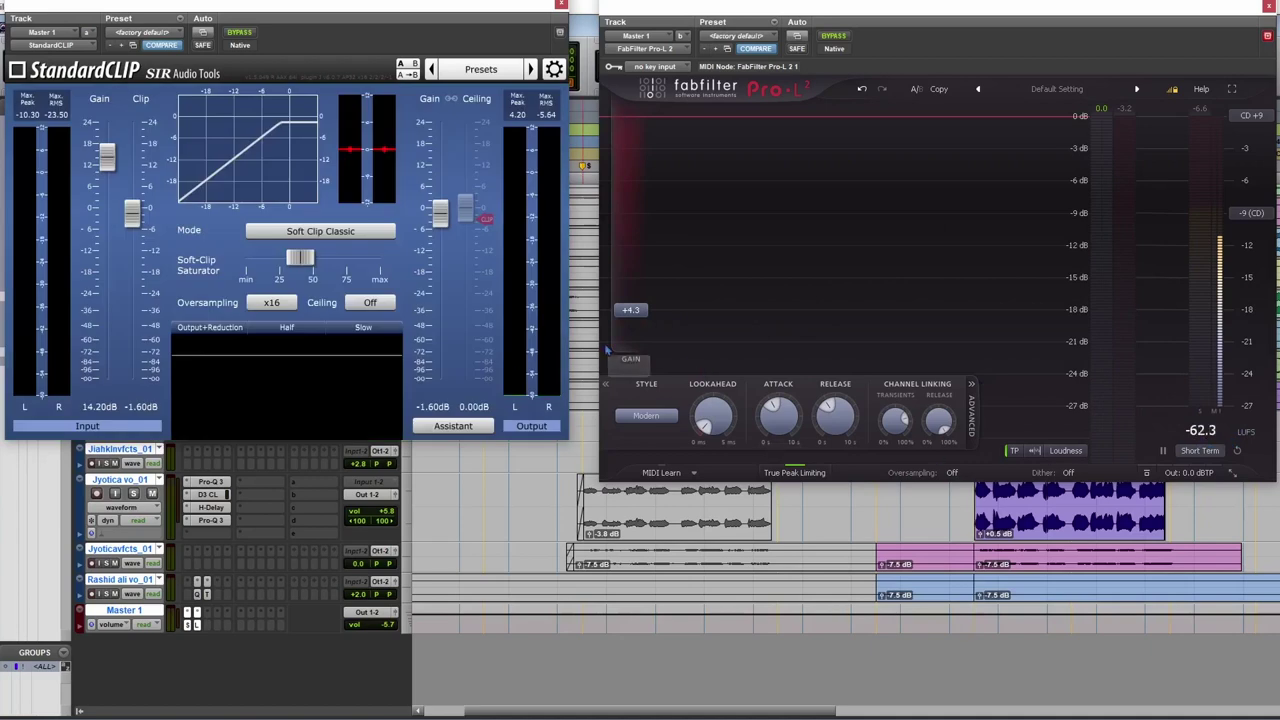
{"action": "key", "text": "space"}
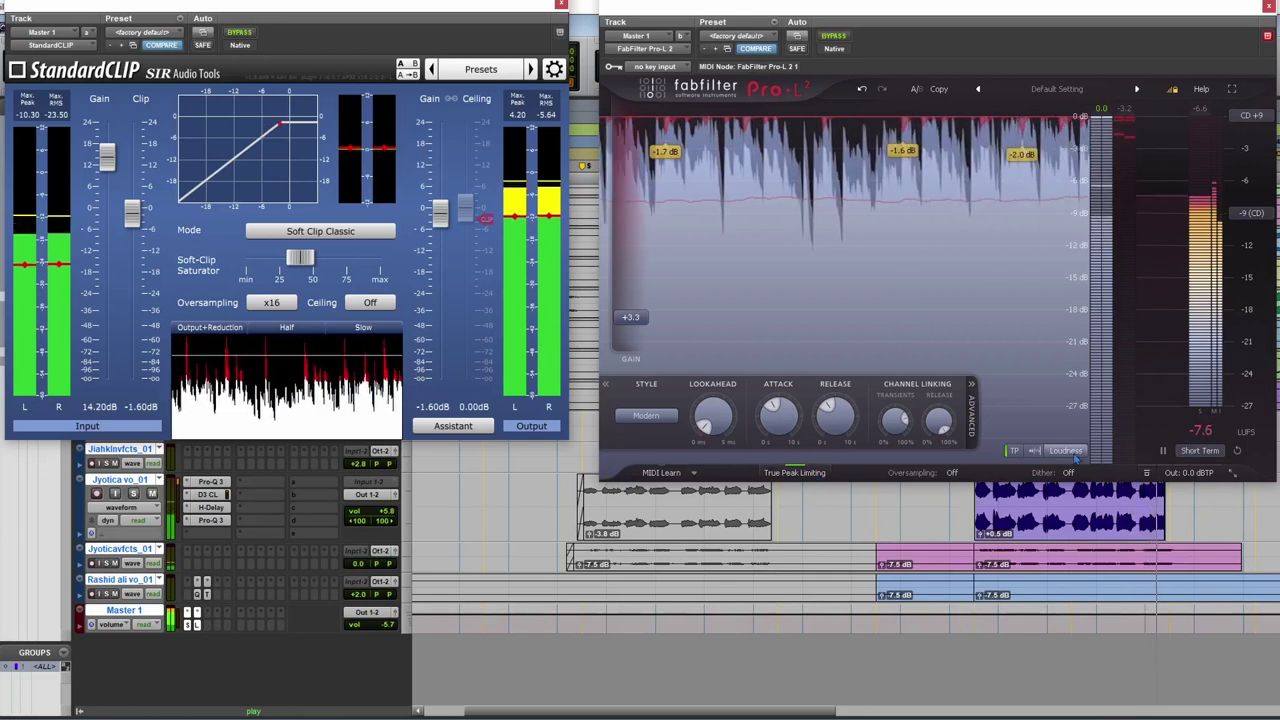
{"action": "key", "text": "space"}
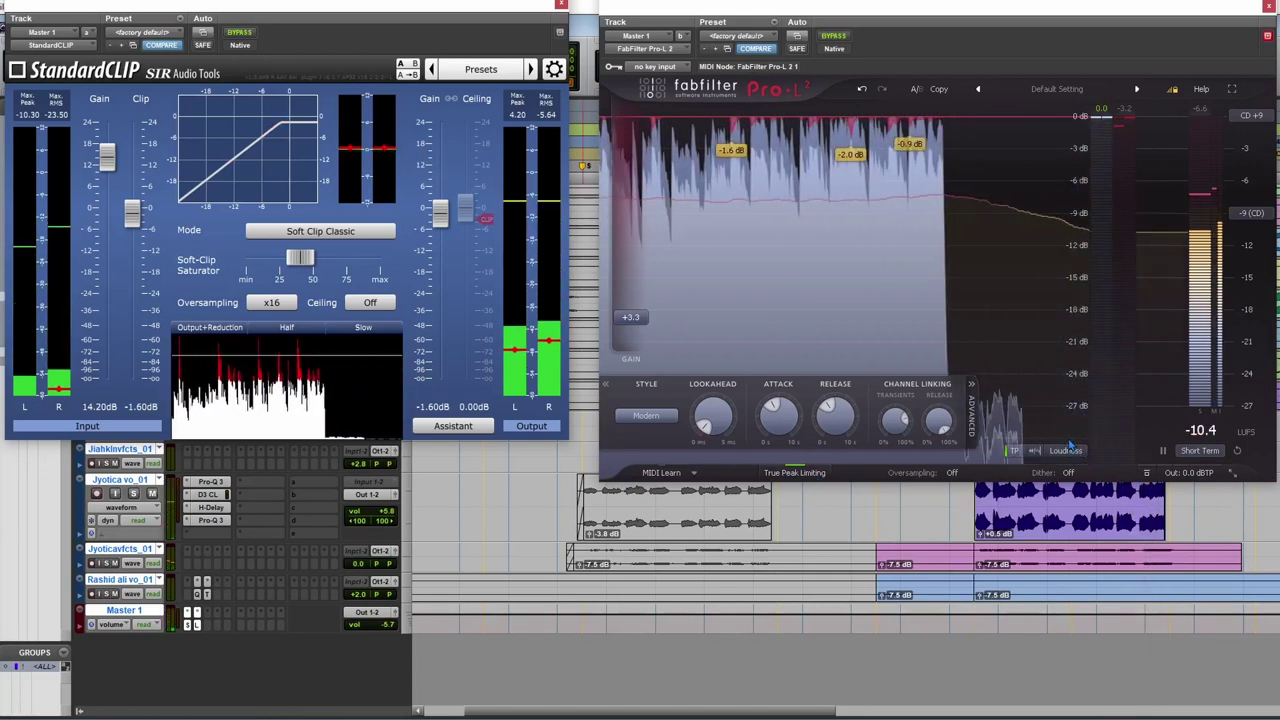